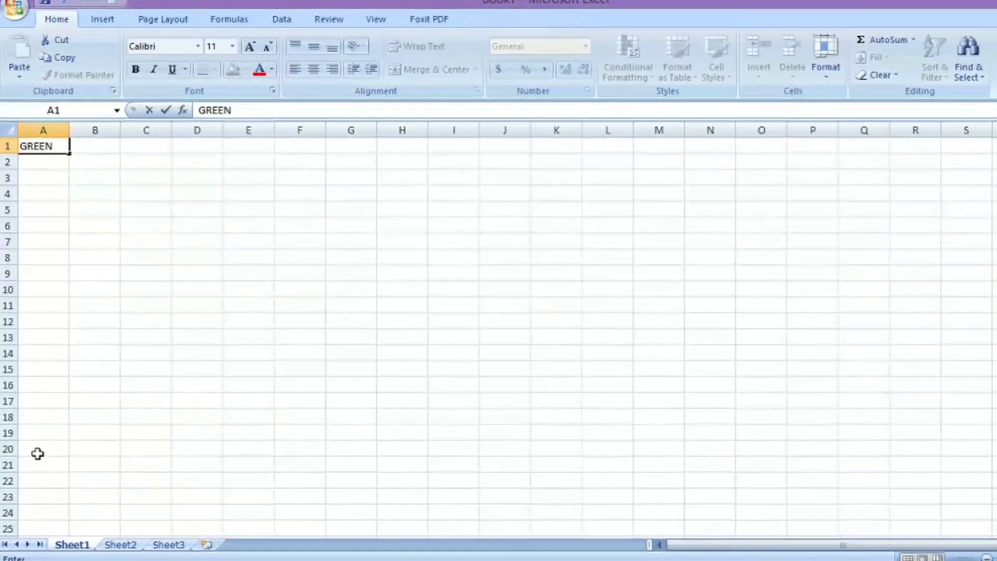
Finish typing 'GREEN FIELD COMPUTER ACADEMY' as the title in A1
type("IELD cO")
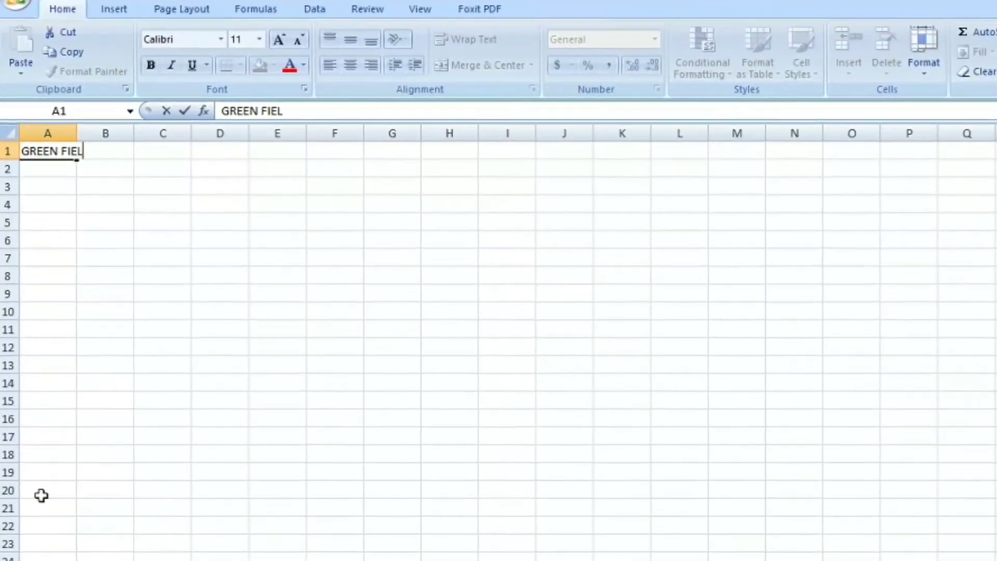
key("BackSpace")
key("BackSpace")
type("COMPUTER")
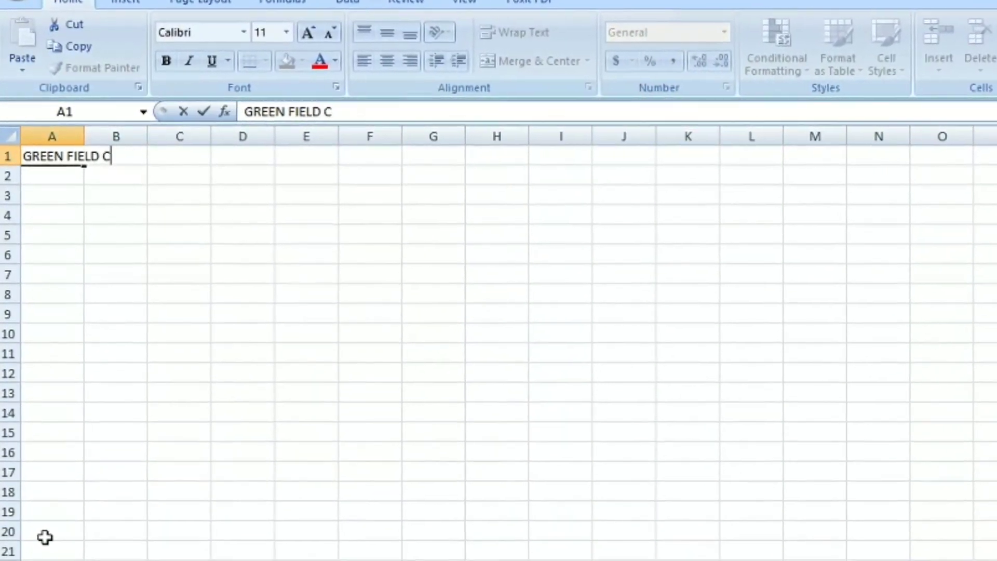
type(" a")
key("BackSpace")
type("ACADEMY")
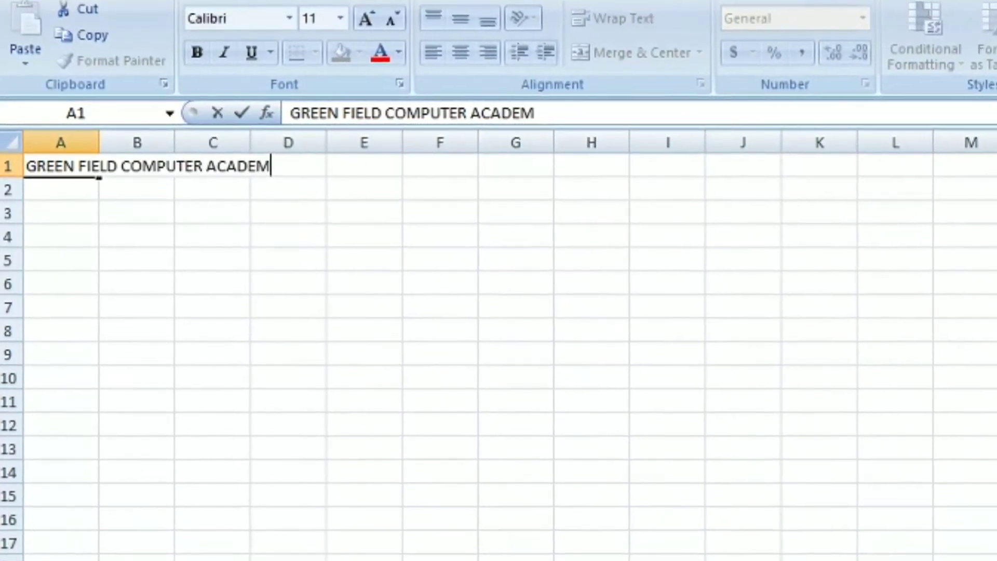
left_click(150, 480)
Enlarge the A1 title to 24 pt and colour it red
left_click(67, 170)
left_click(406, 9)
left_click(405, 9)
left_click(405, 9)
left_click(405, 9)
left_click(406, 9)
left_click(405, 9)
left_click(405, 9)
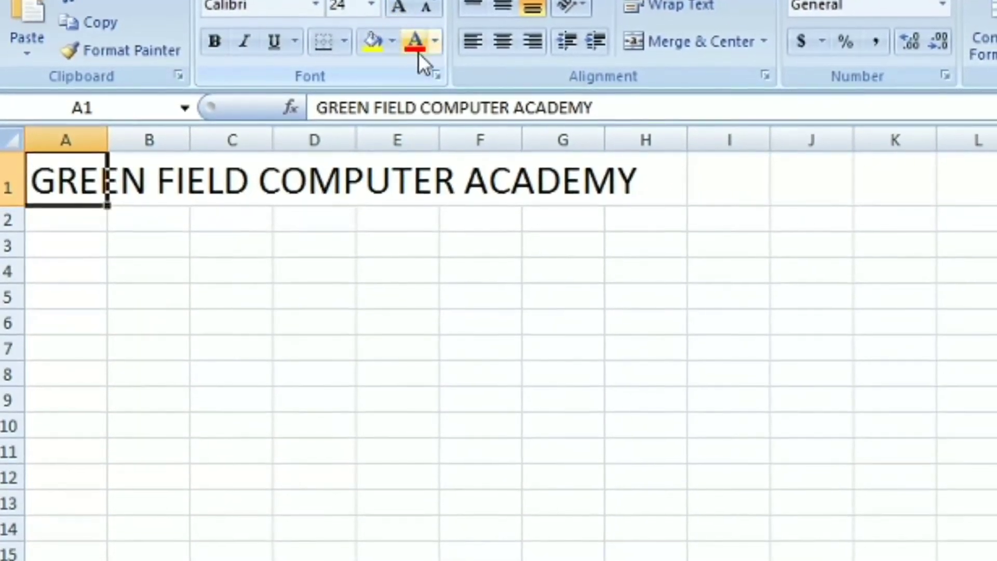
left_click(419, 52)
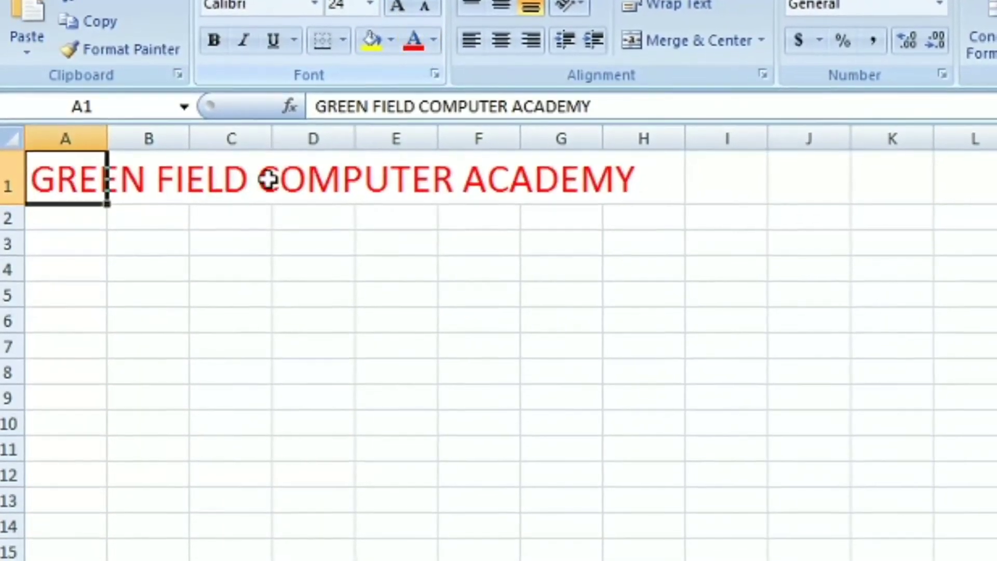
Enter the person's full name in cell A2
left_click(234, 218)
left_click(86, 219)
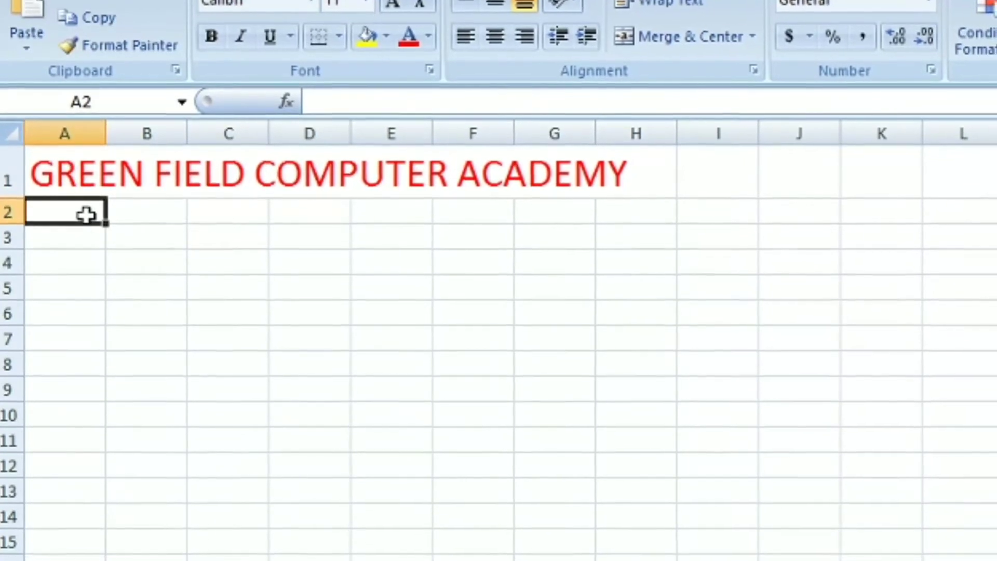
type("s")
key("BackSpace")
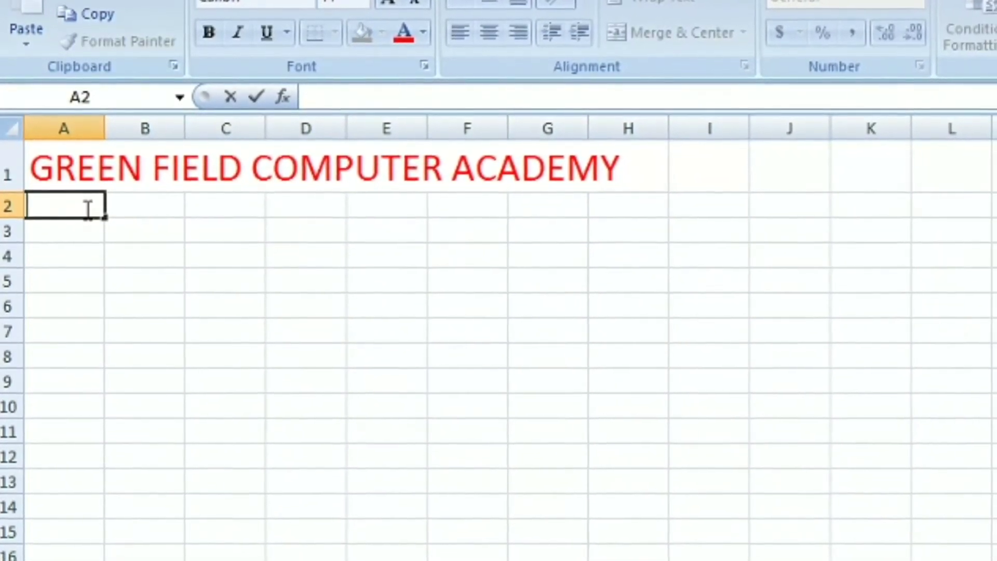
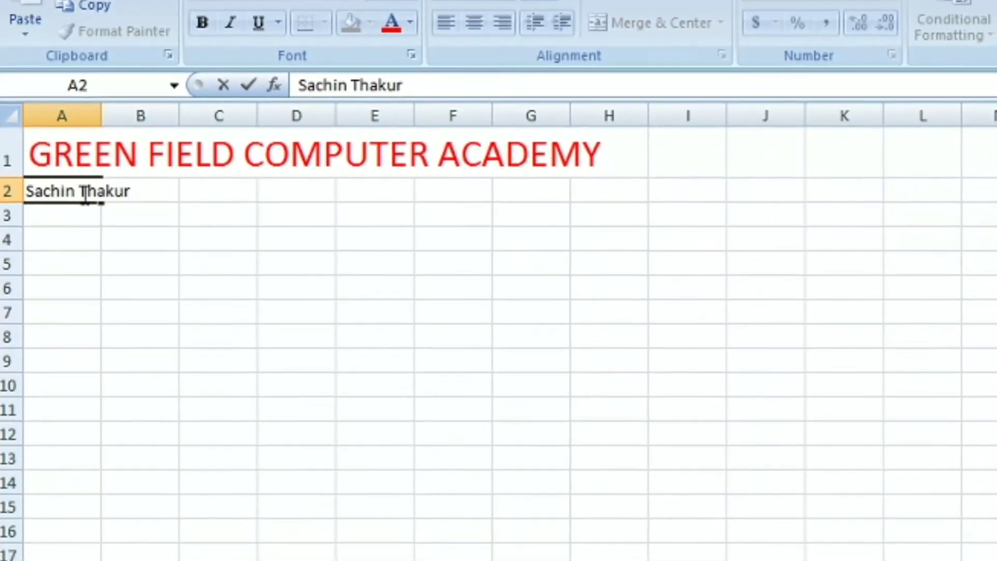
key("Tab")
Make both the name in A2 and the title in A1 bold
left_click(80, 191)
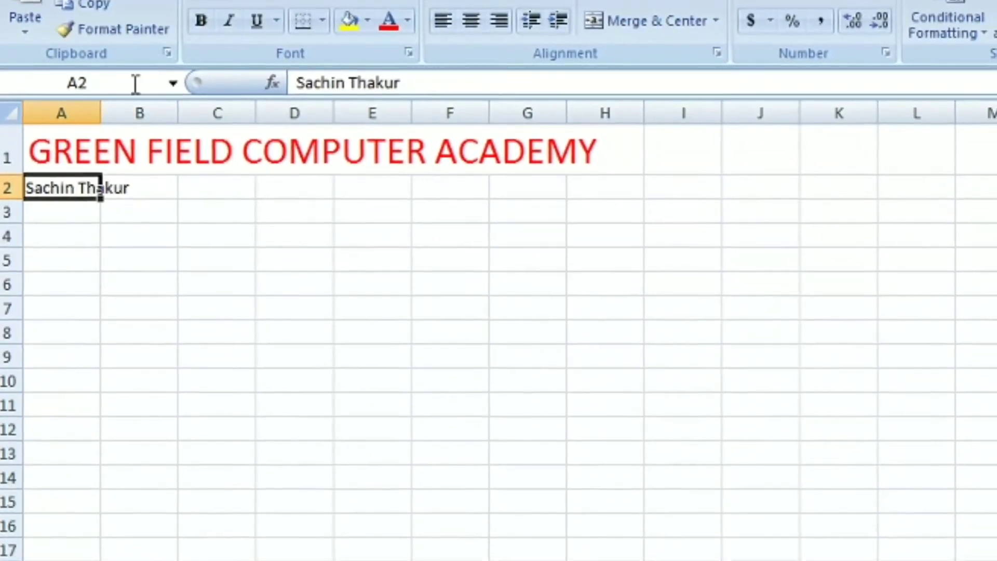
left_click(203, 23)
left_click(79, 148)
left_click(199, 18)
left_click(75, 174)
left_click(70, 206)
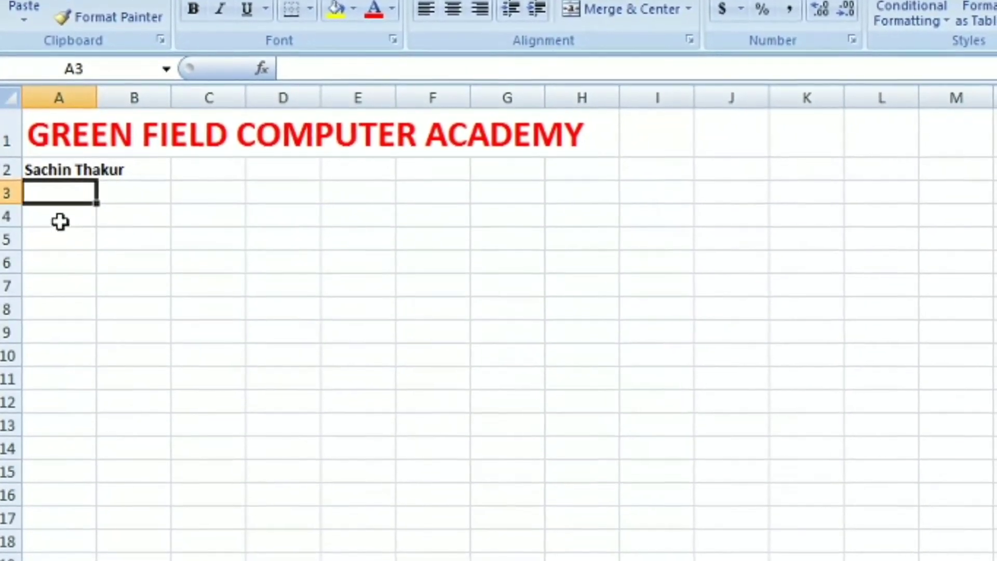
left_click(65, 221)
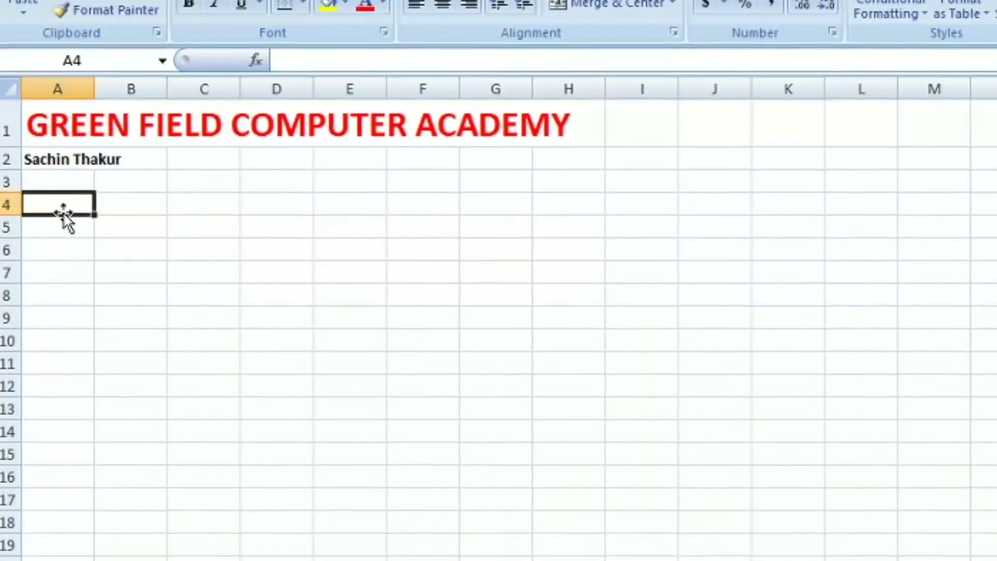
Enter the headings Name, Company and Work Function across A4:C4
type("Name")
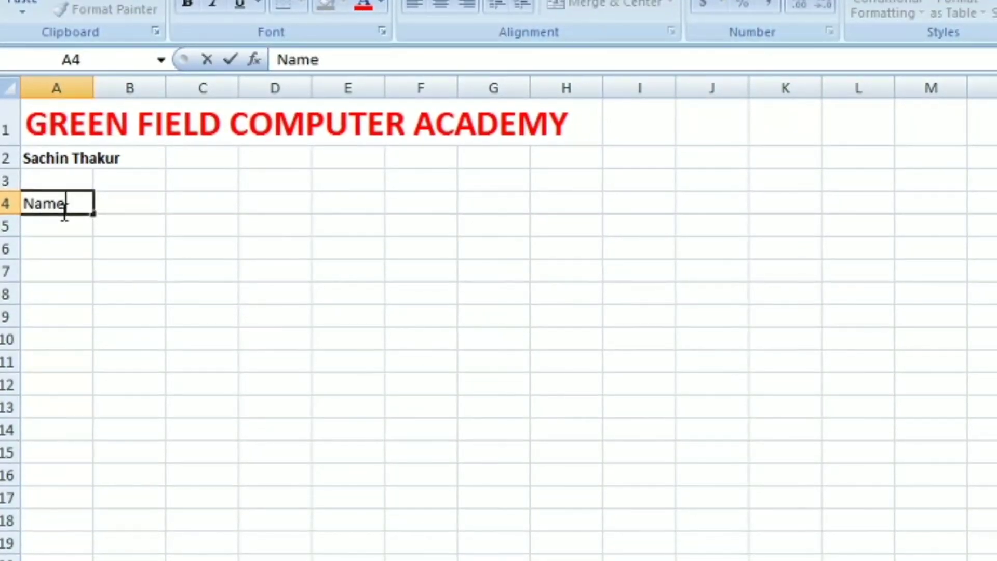
key("Tab")
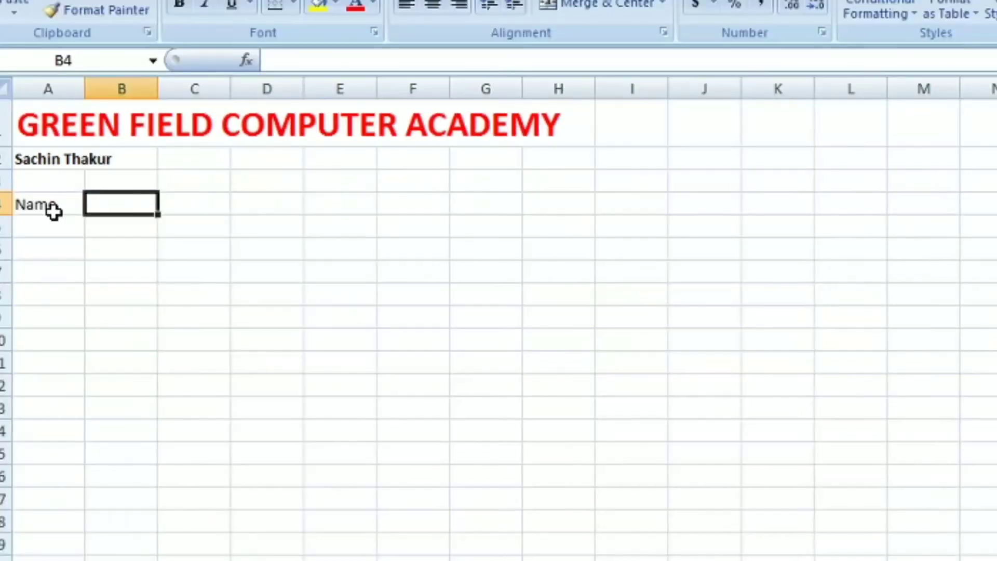
type("Company")
key("Tab")
type("W")
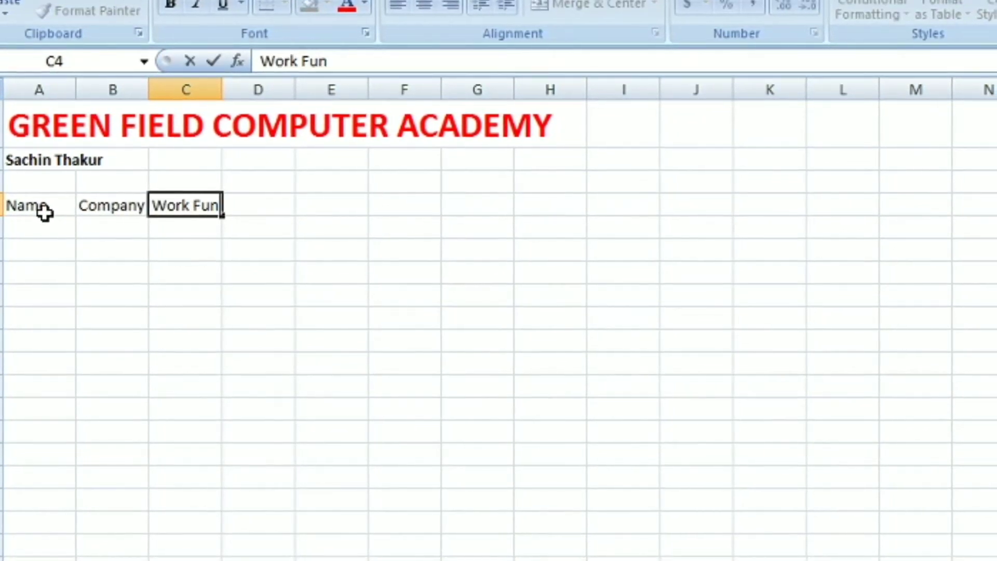
key("Tab")
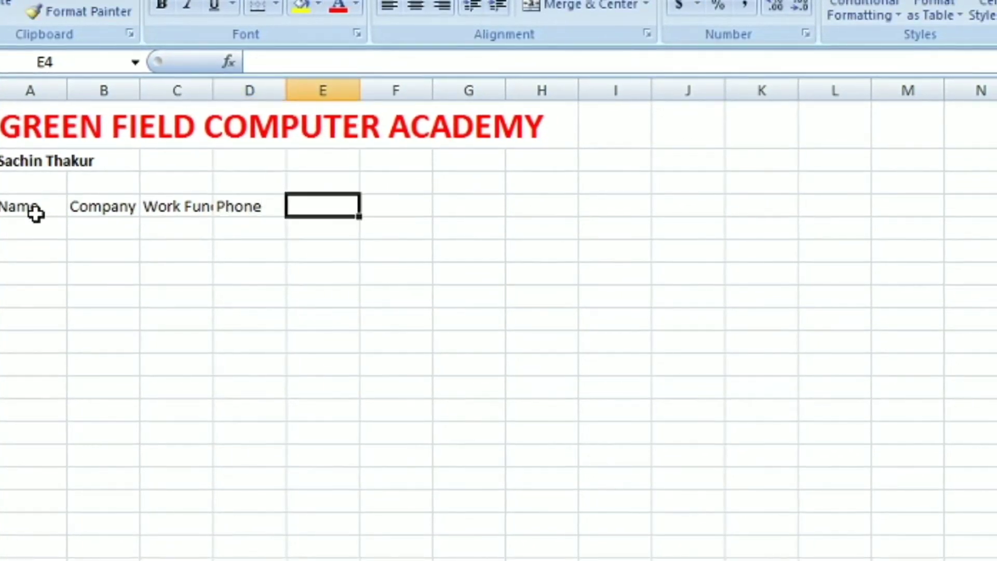
Check the CRM reference slide for the remaining column headings
key("alt+Tab")
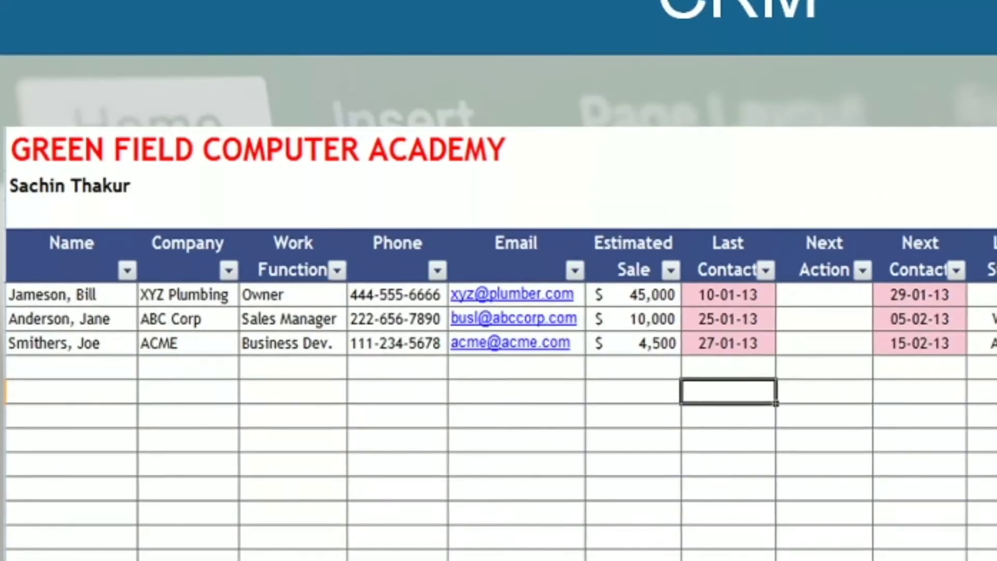
key("alt+Tab")
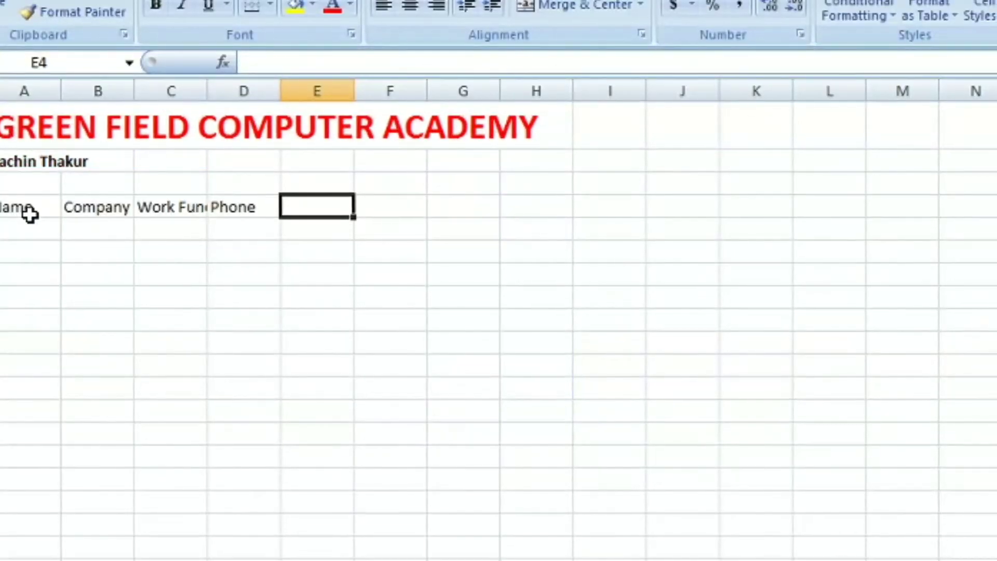
key("alt+Tab")
key("alt+Tab")
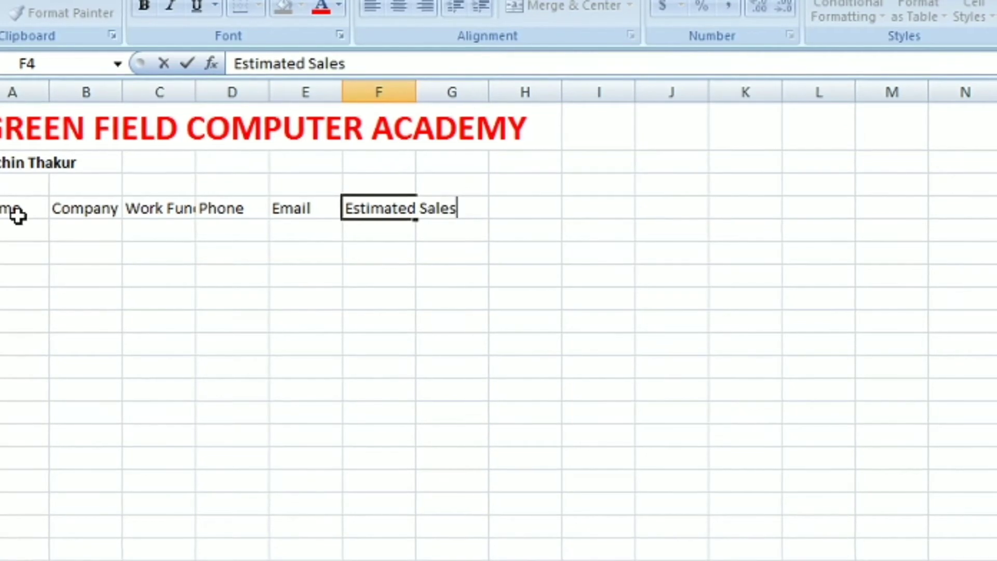
key("alt+Tab")
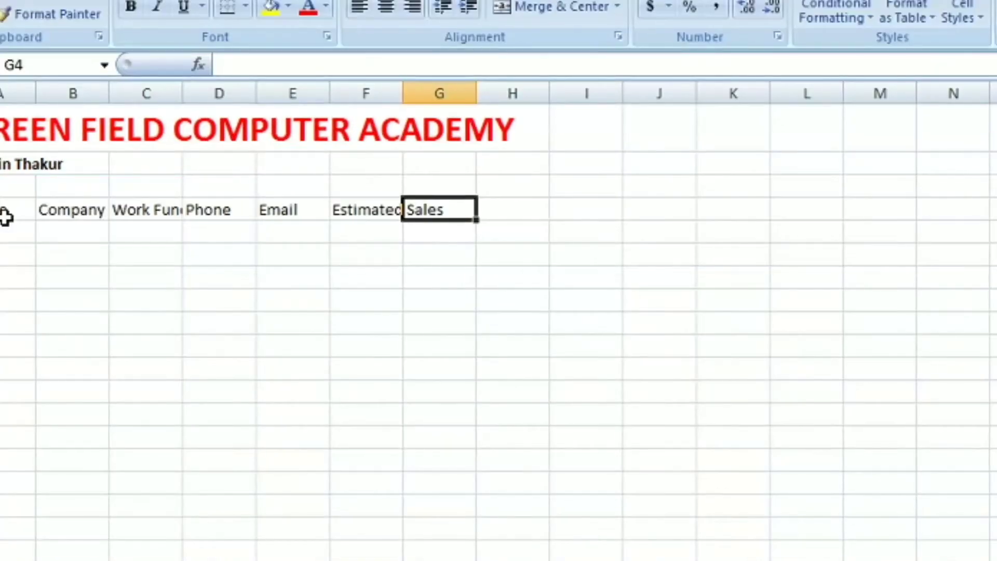
key("Tab")
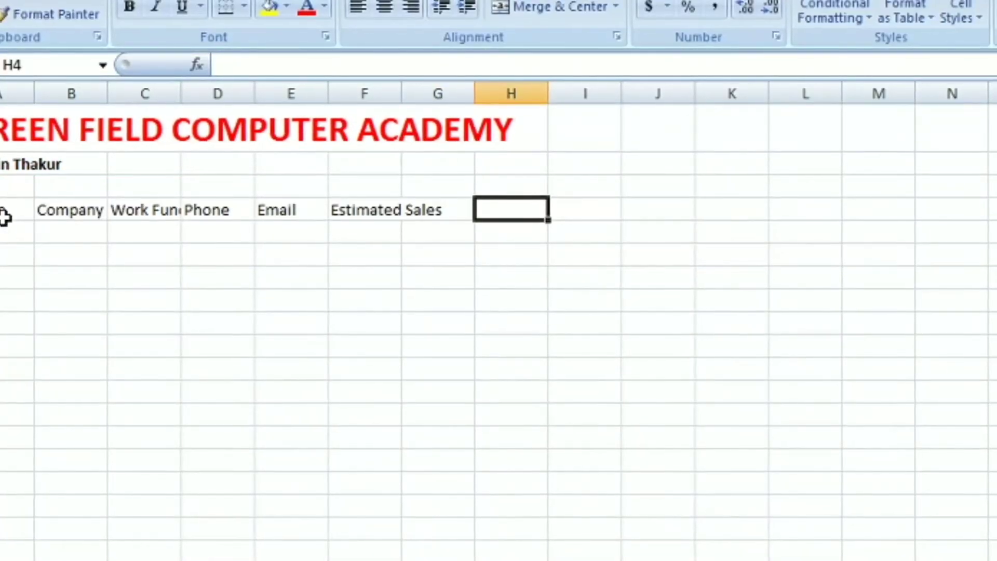
Enter Last Contact in G4 and Next Action in H4, correcting the misspelling
key("Left")
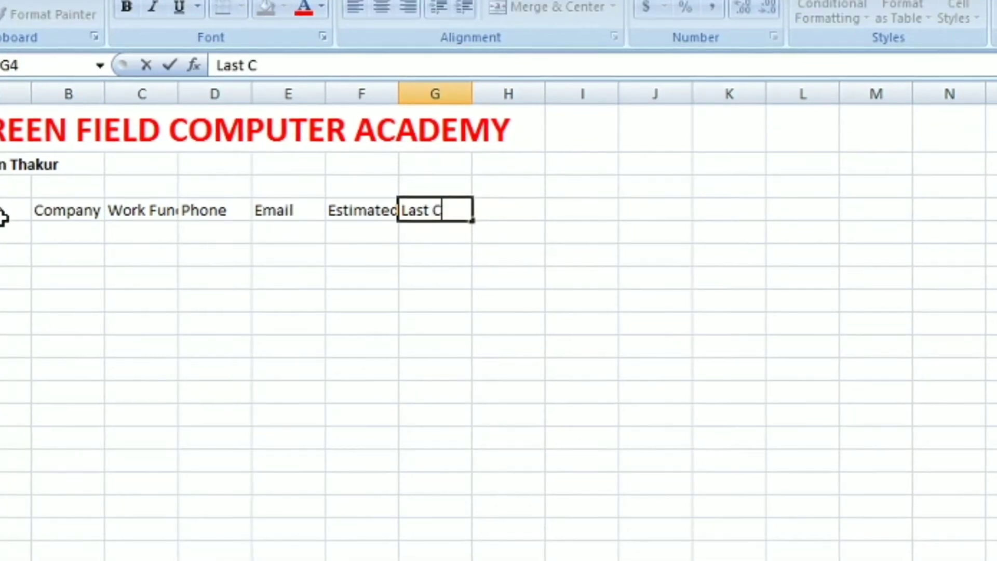
type("Last Contacgt")
key("BackSpace")
key("BackSpace")
type("t")
key("Tab")
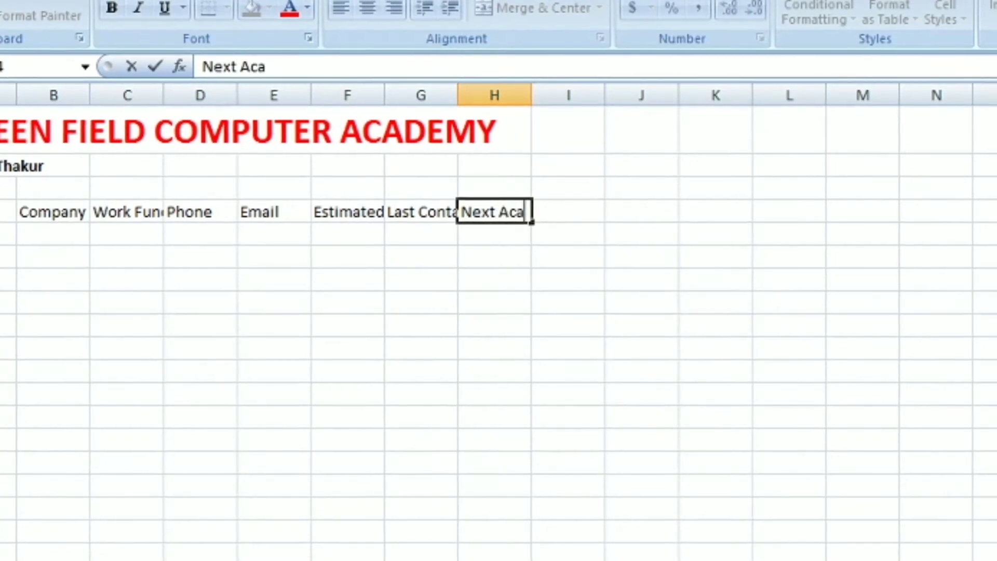
key("Tab")
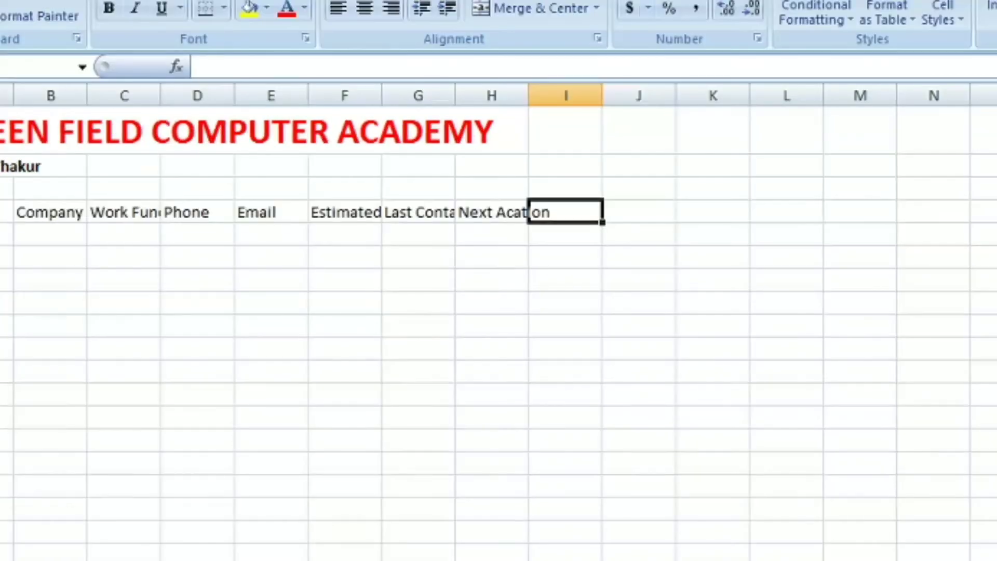
left_click(494, 212)
type("Next Acti")
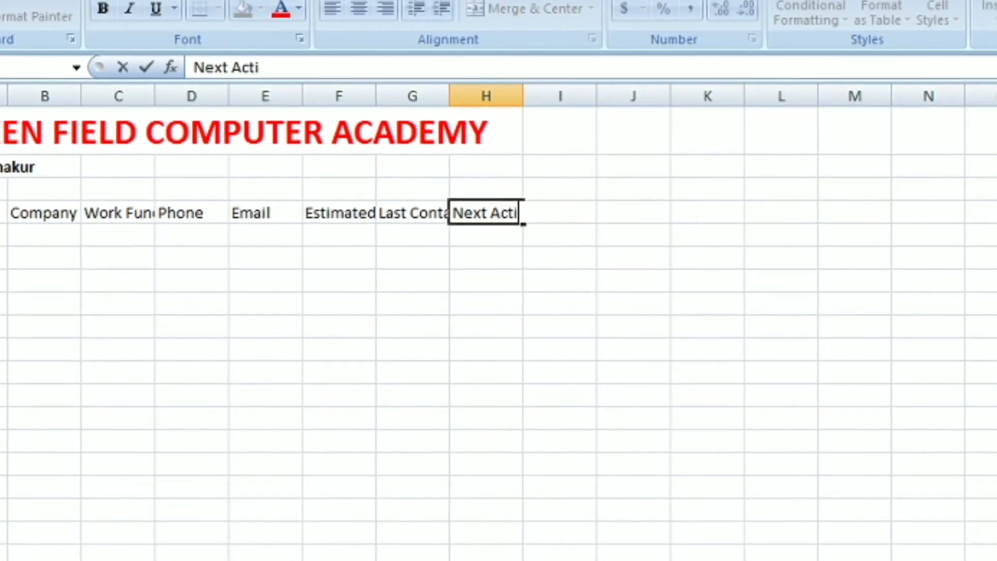
type("on")
key("Tab")
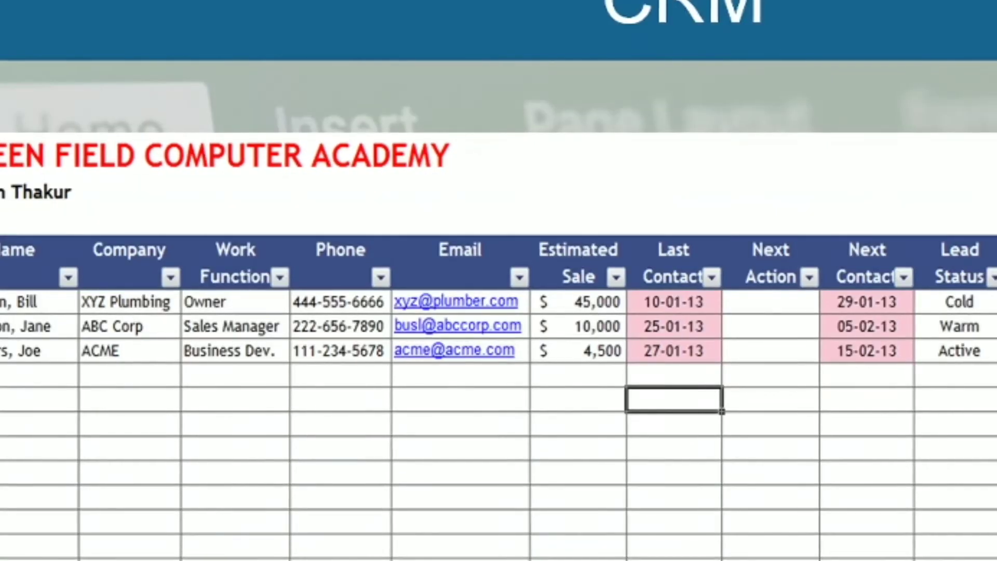
Continue the header row with Next Contact and Lead Status
left_click(485, 213)
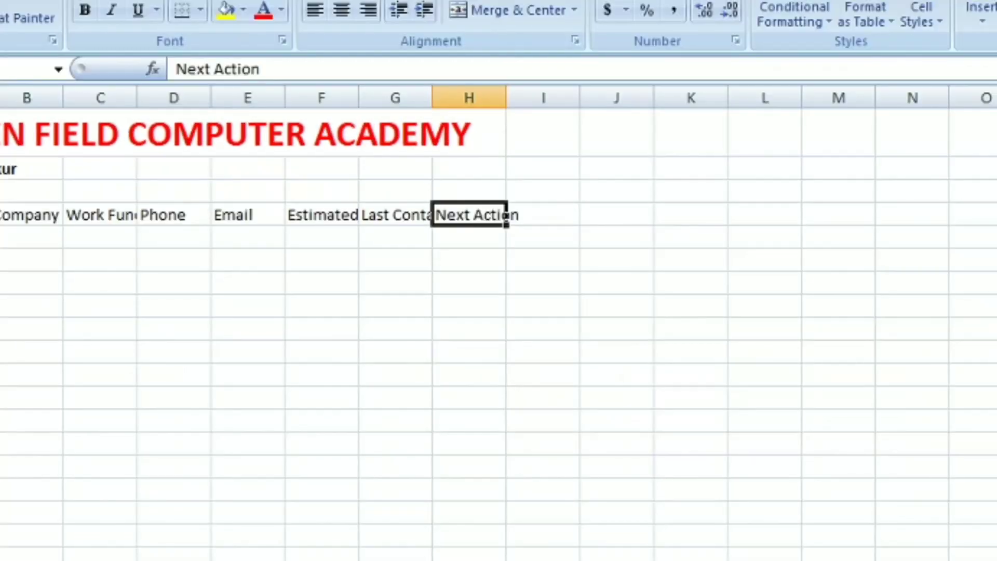
key("Left")
key("Right")
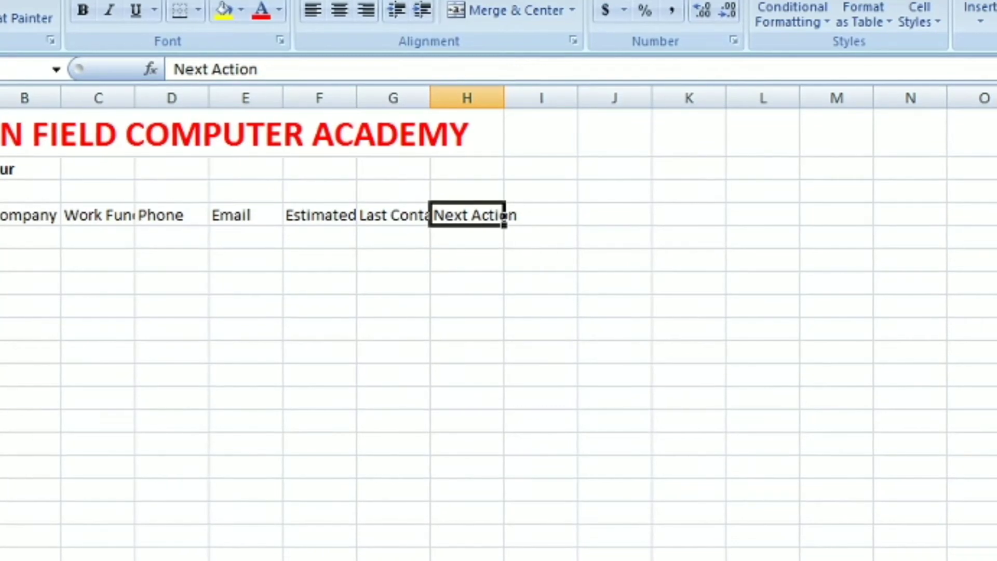
key("Right")
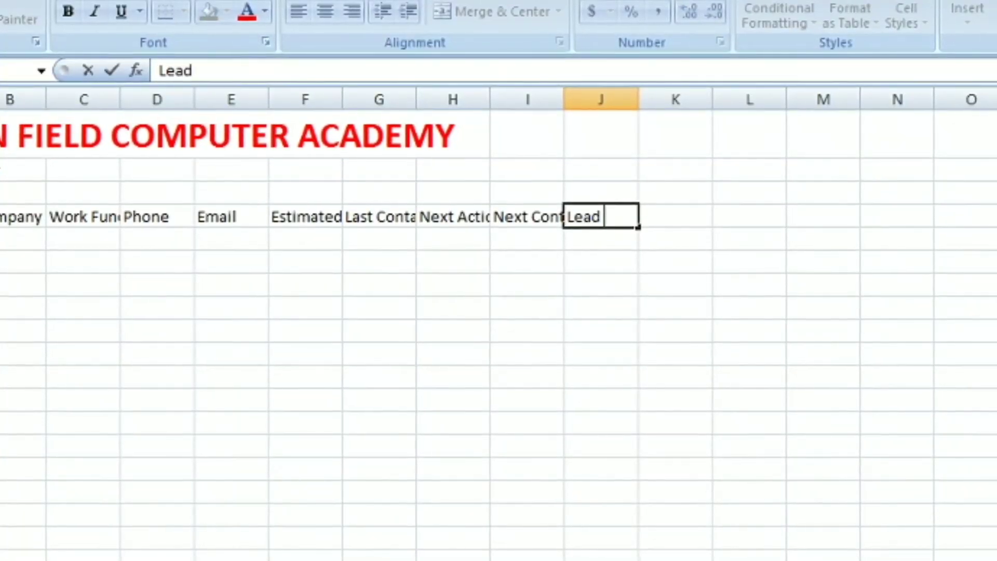
type("tus")
key("Tab")
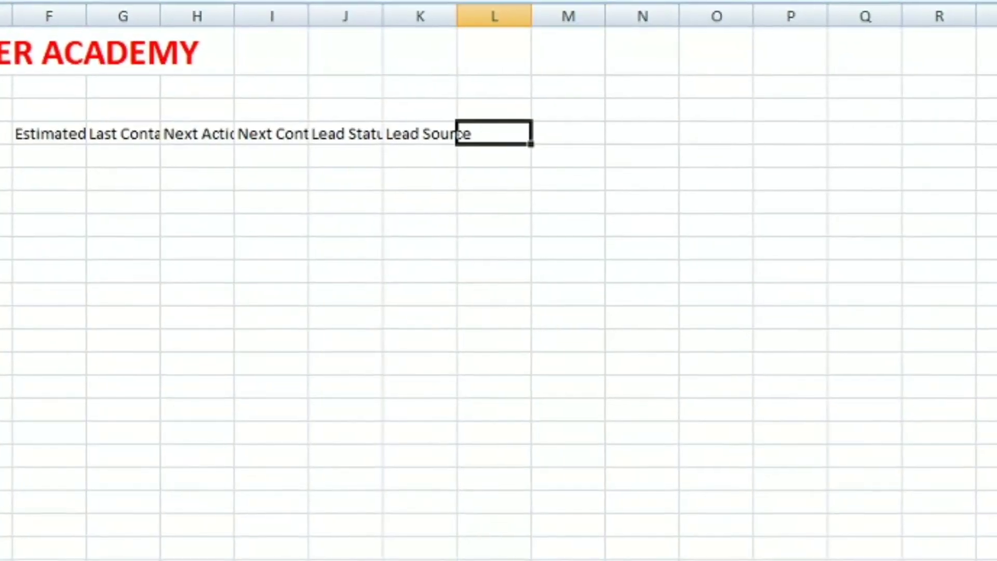
Add the Lead Source, Notes and Feedback headings to finish row 4
key("Tab")
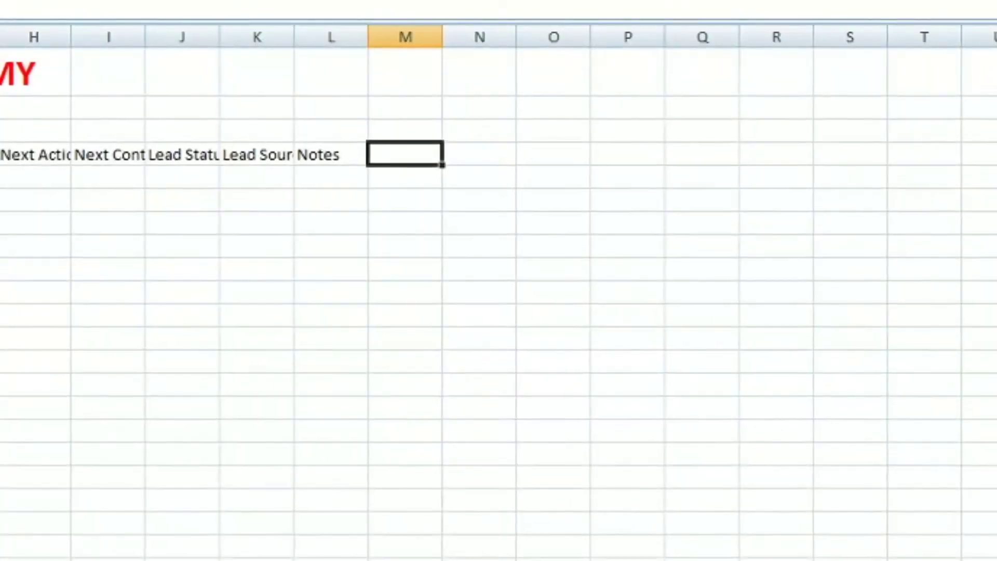
type("Feedback")
key("Tab")
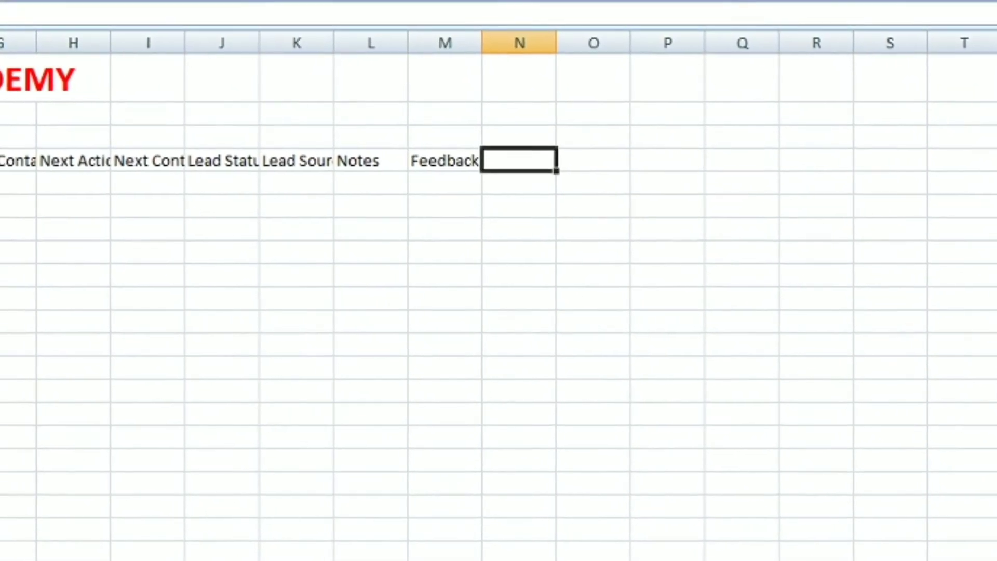
key("Left")
key("Left")
key("Left")
key("Right")
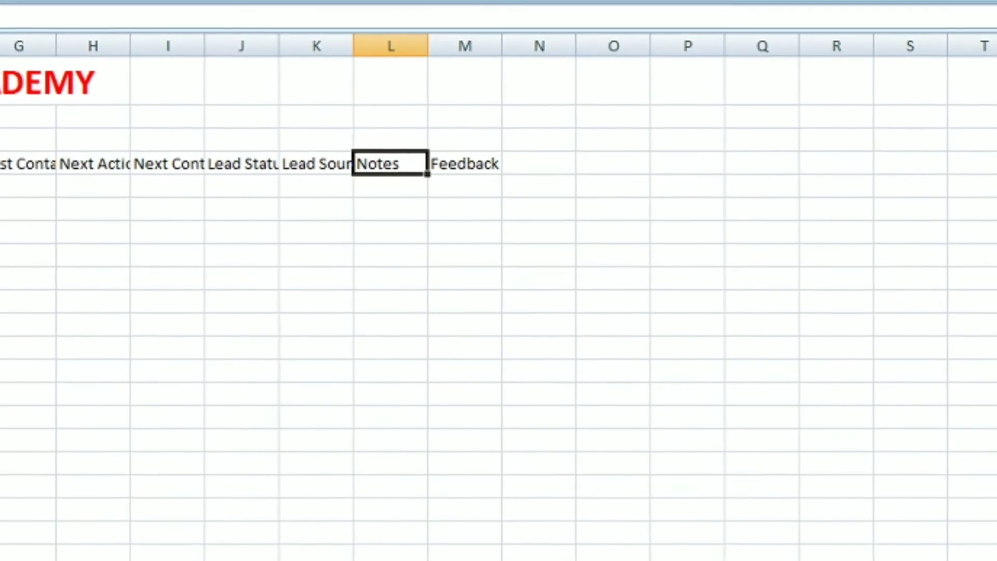
key("Left")
key("Right")
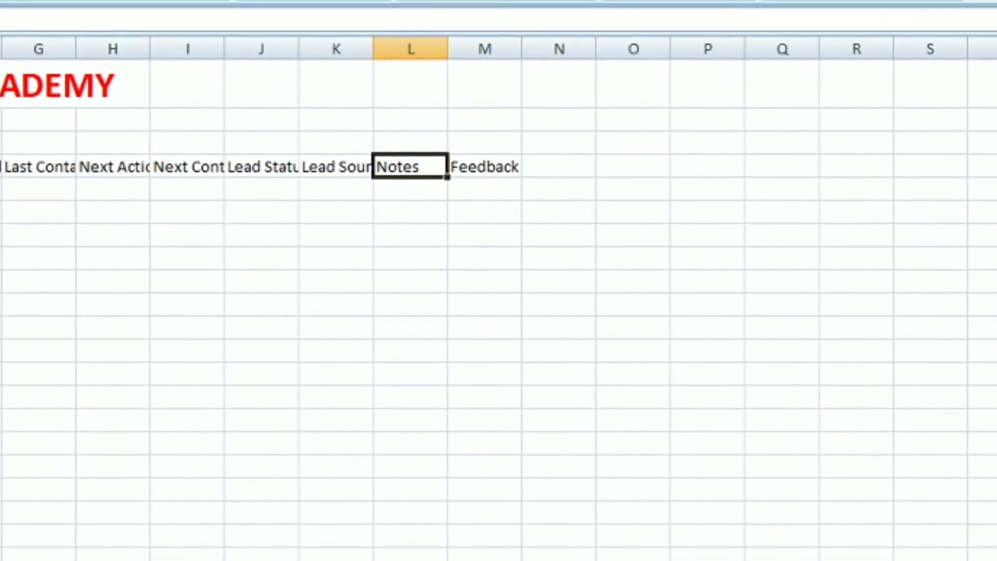
key("Left")
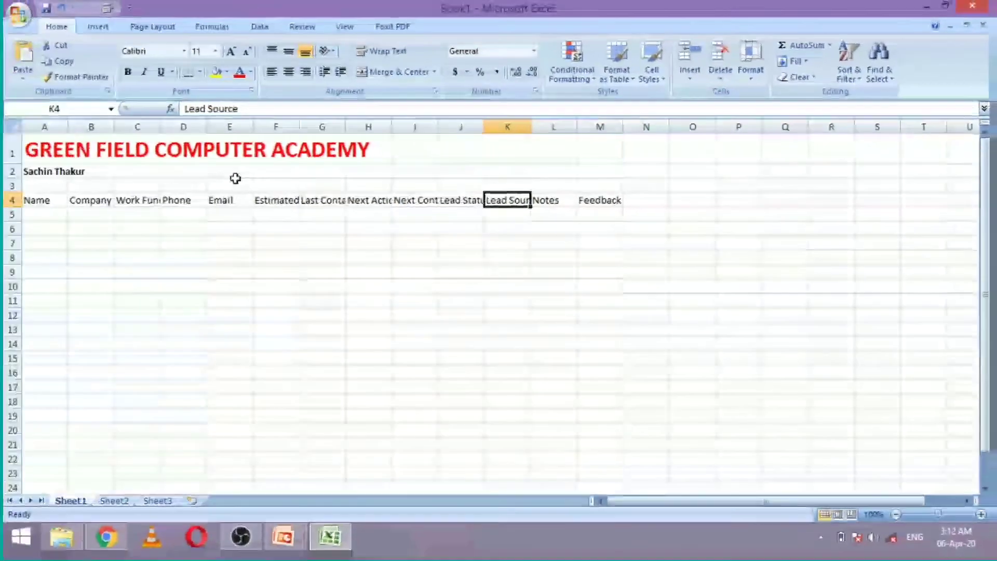
key("Right")
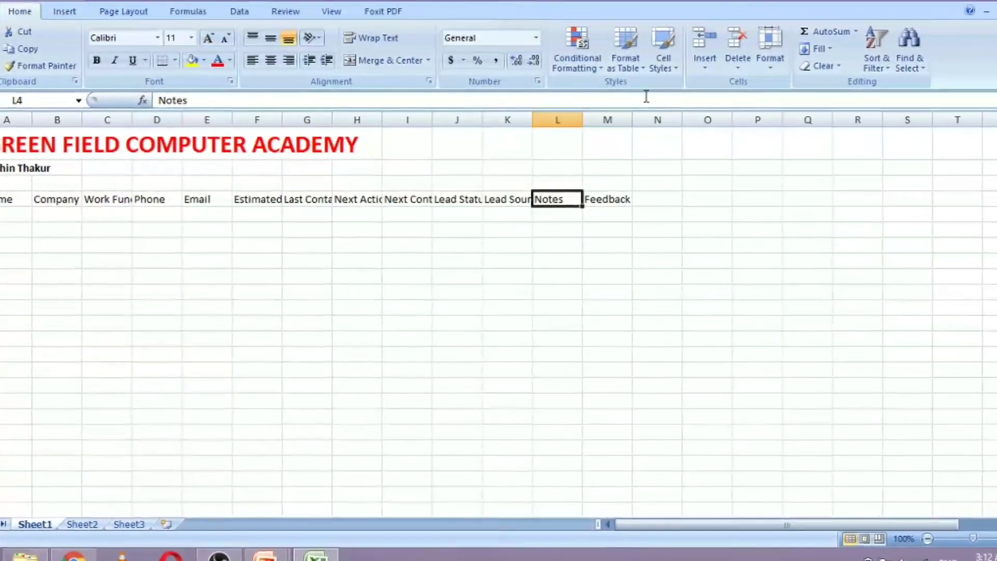
Insert a new column before Notes and head it Payment
left_click(707, 63)
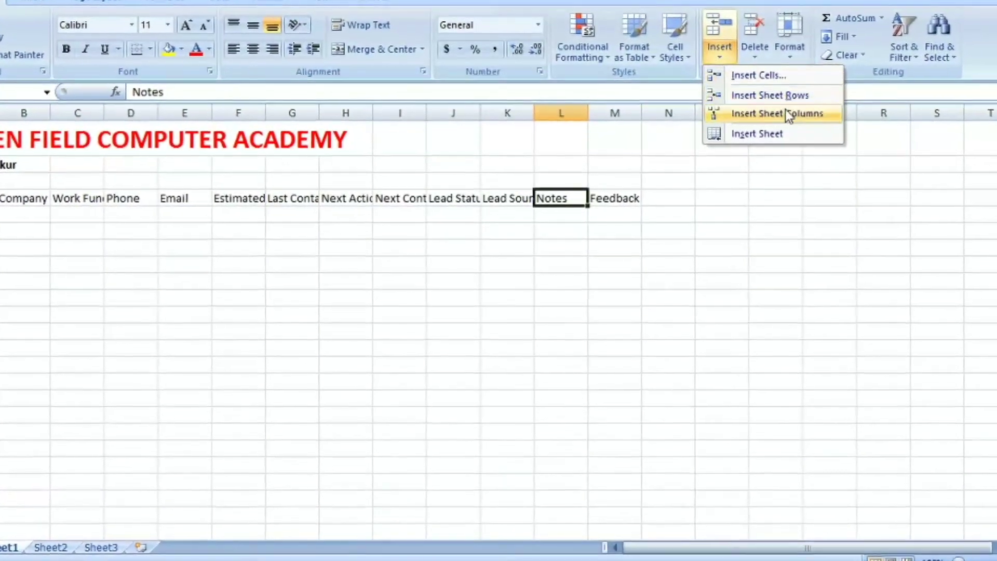
left_click(787, 112)
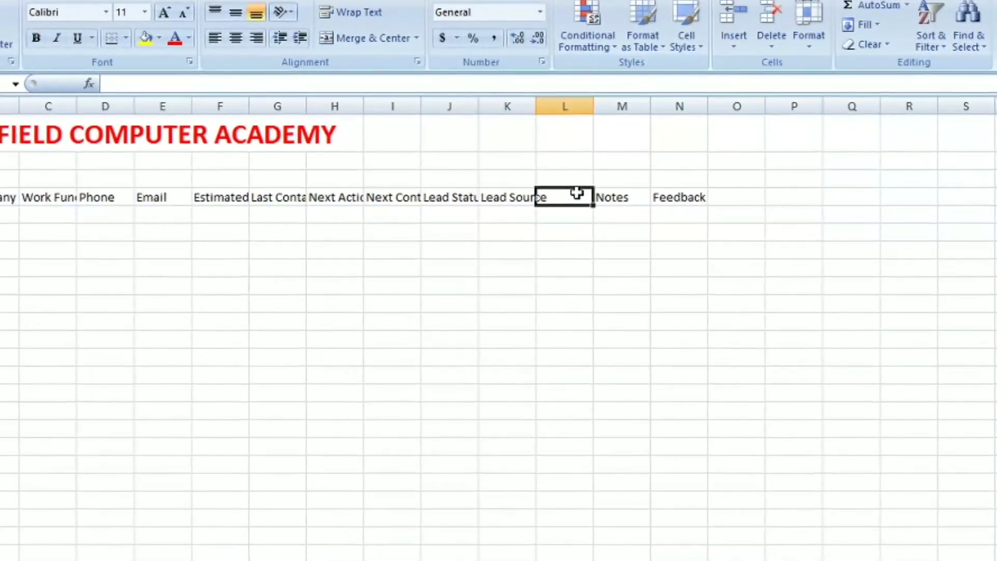
type("Paym")
type("e")
key("BackSpace")
type("ment")
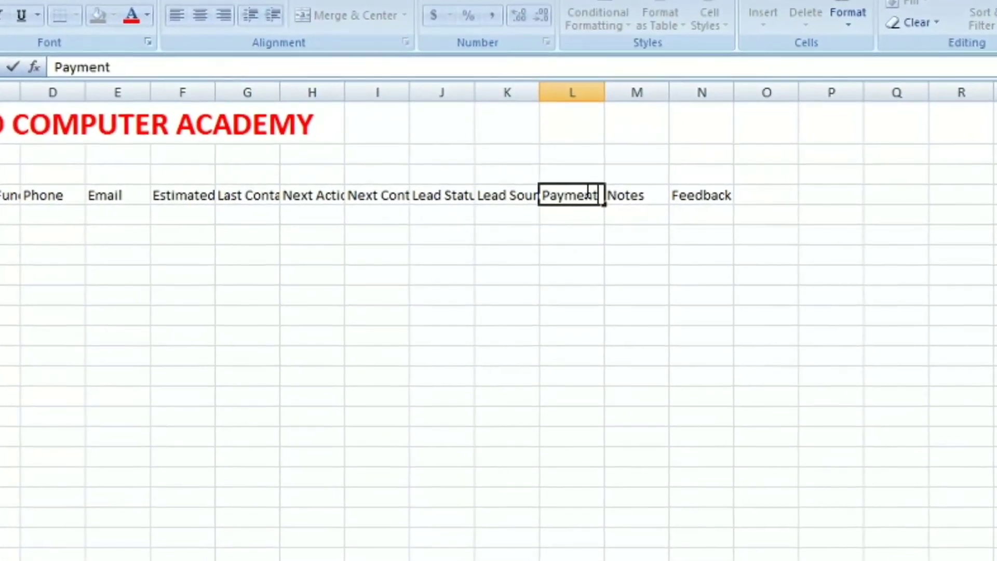
key("Return")
Select header row 4 and grow its text three steps to 16 pt
left_click(589, 191)
key("Left")
key("Left")
key("Left")
key("Left")
key("Left")
key("Left")
key("Left")
key("Left")
key("Left")
key("Left")
key("Left")
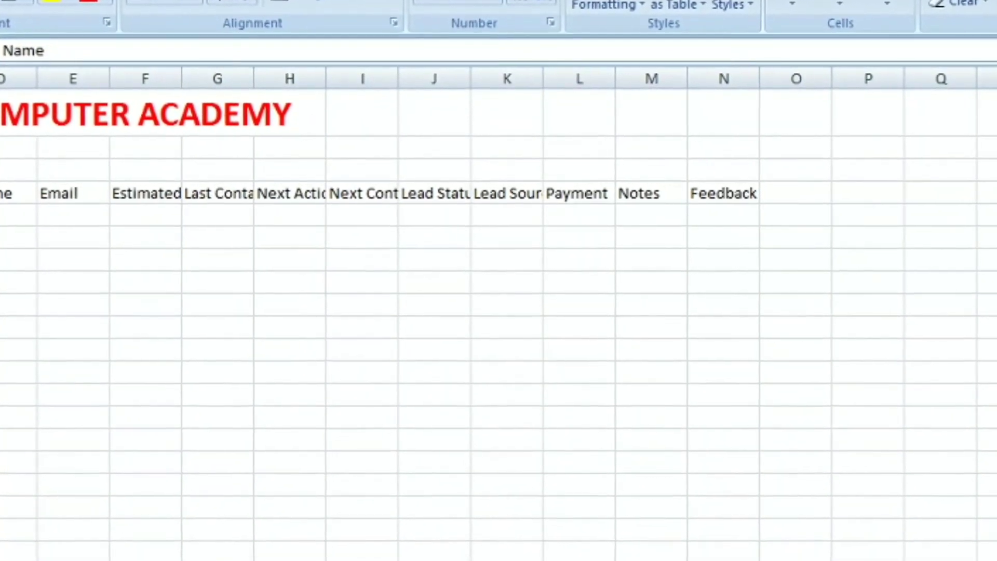
key("shift+space")
key("alt+h")
key("f")
key("g")
key("alt+h")
key("f")
key("g")
key("alt+h")
key("f")
key("g")
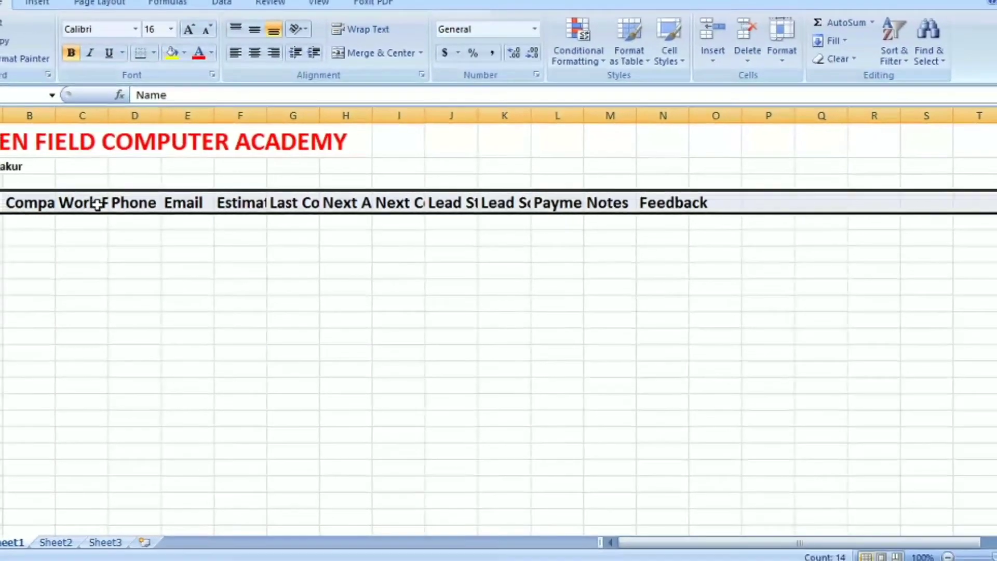
left_click(98, 204)
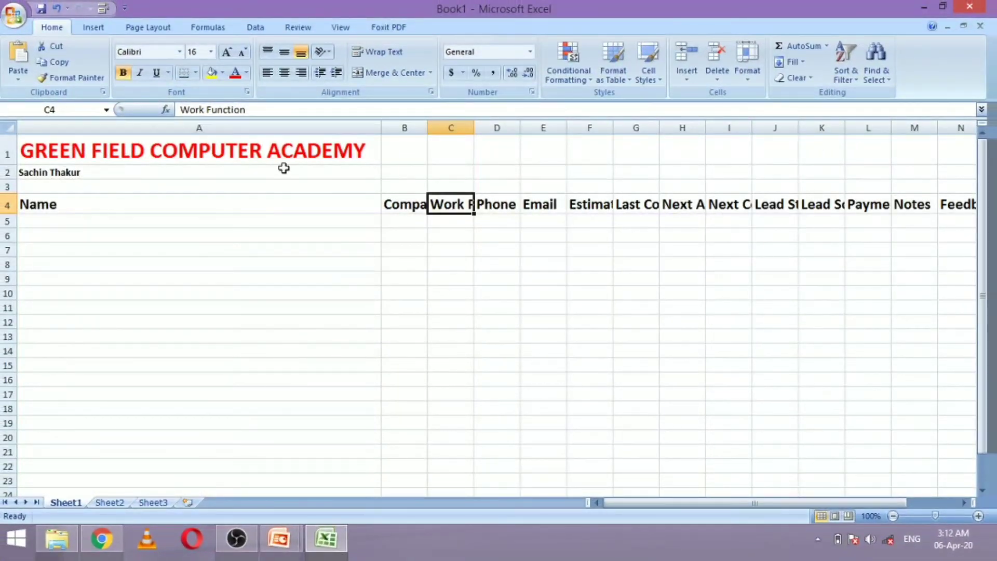
Resize columns A and B and AutoFit columns C through H to their headings
left_click_drag(81, 153, 72, 152)
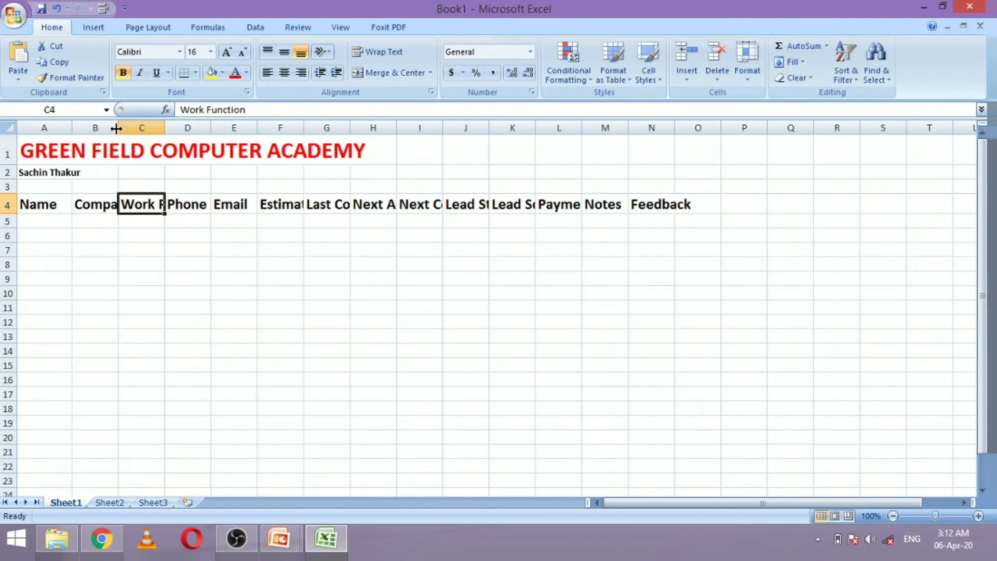
left_click_drag(116, 129, 137, 130)
double_click(183, 128)
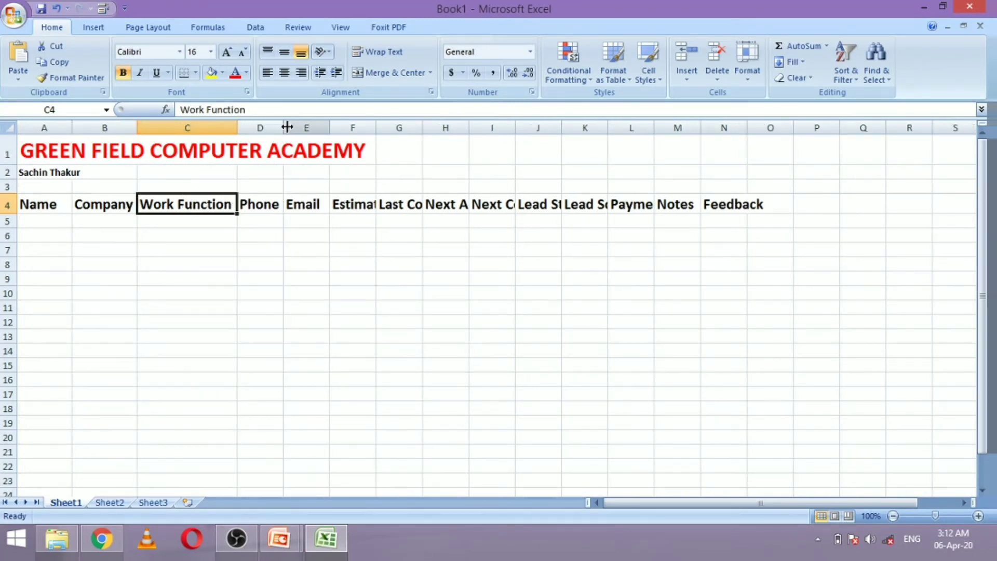
double_click(332, 126)
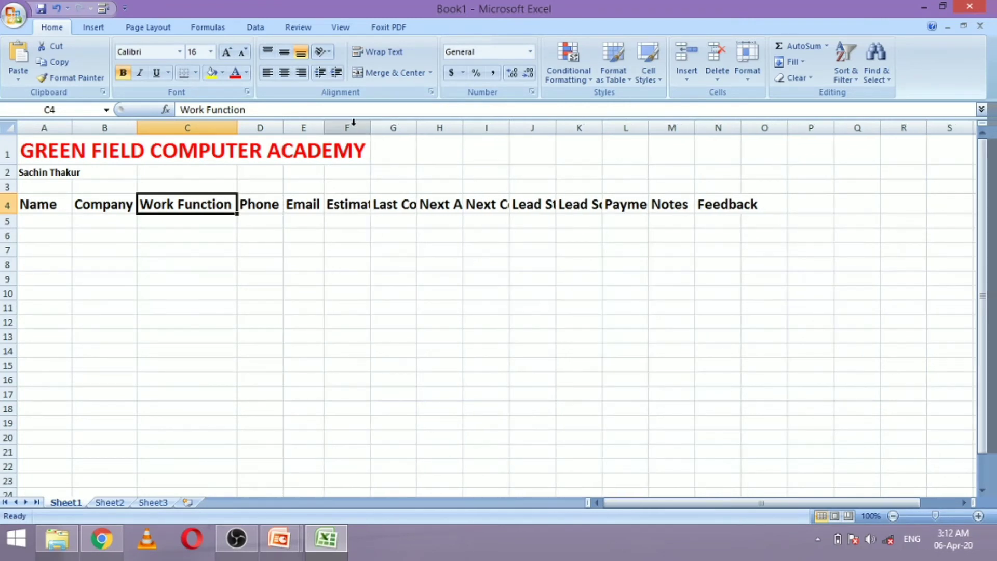
double_click(370, 127)
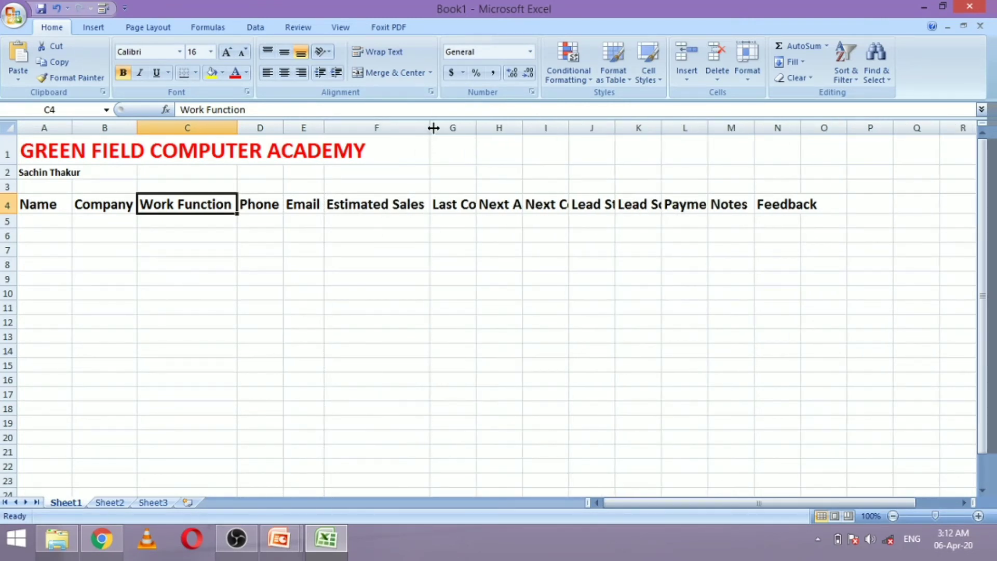
double_click(476, 128)
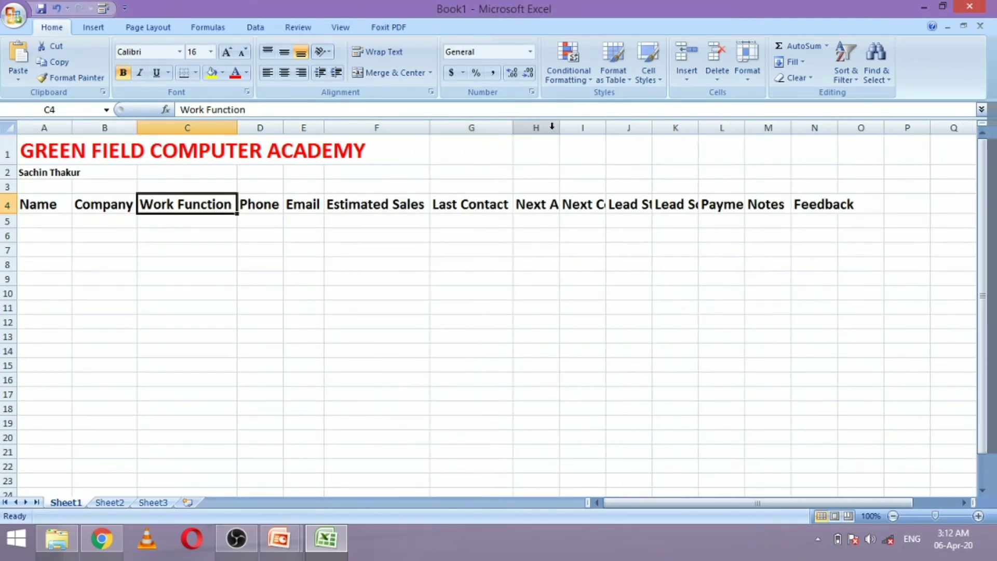
double_click(558, 130)
AutoFit columns I through L, Next Contact to Payment, to their headings
left_click(556, 128)
left_click(621, 128)
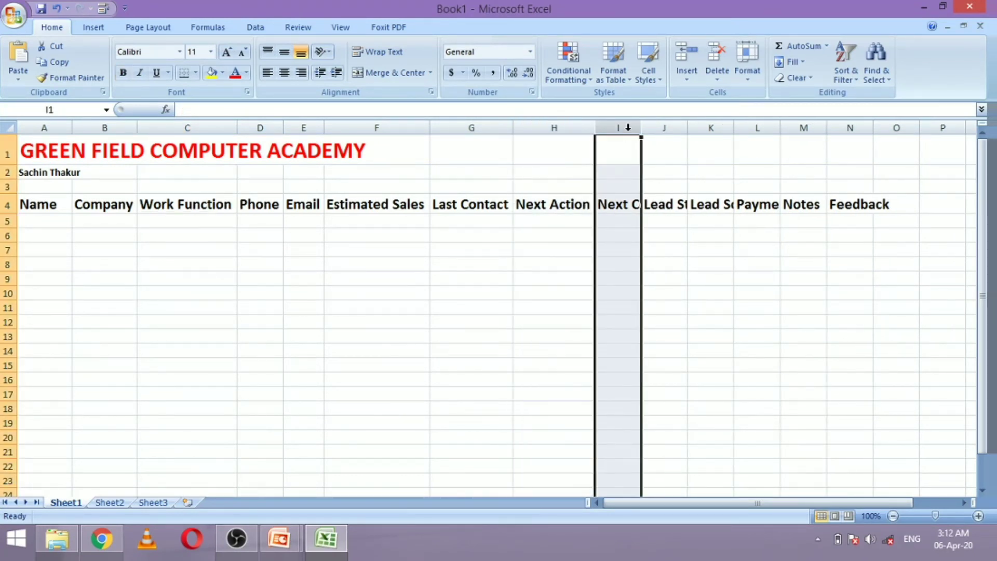
double_click(640, 127)
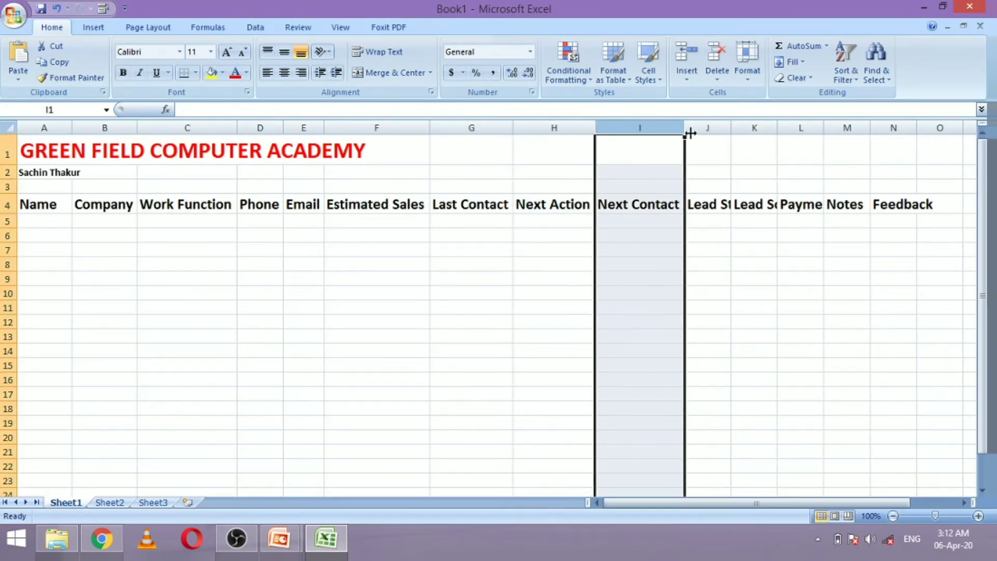
double_click(729, 130)
double_click(809, 127)
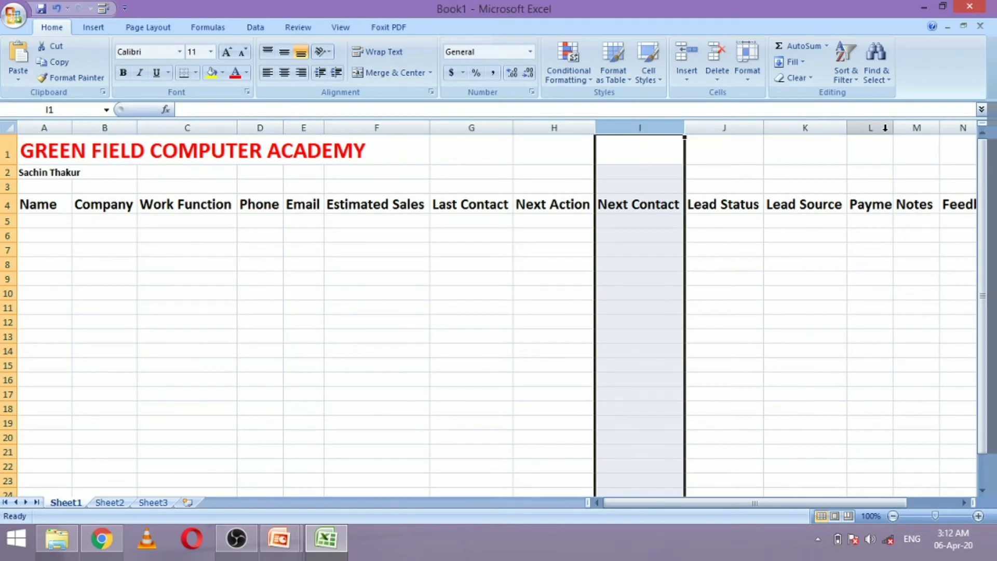
double_click(894, 130)
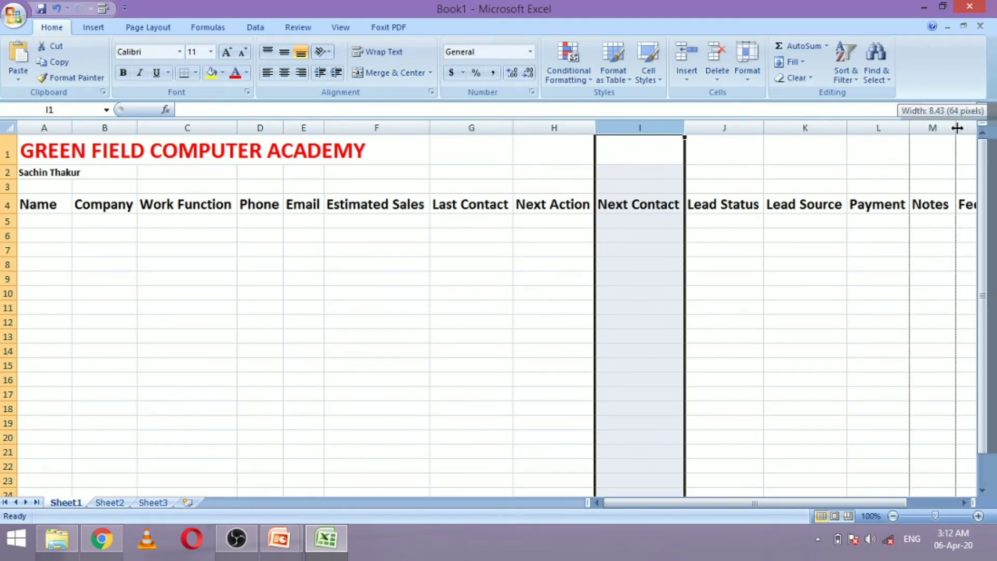
mouse_move(785, 506)
left_mouse_down()
mouse_move(817, 507)
mouse_move(784, 505)
left_mouse_up()
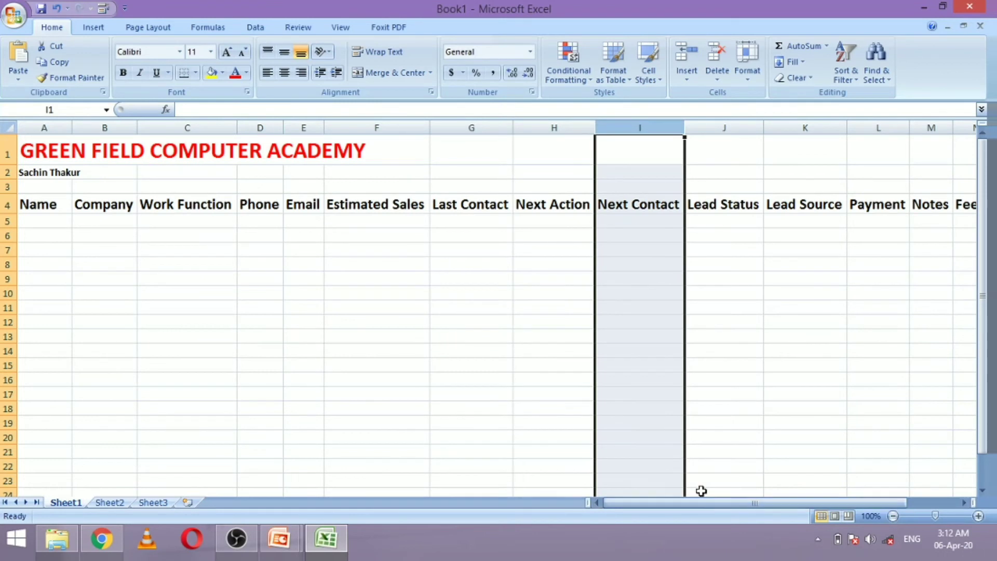
left_click(9, 205)
Shrink the header row text to 14 and type Details in A3
left_click(243, 53)
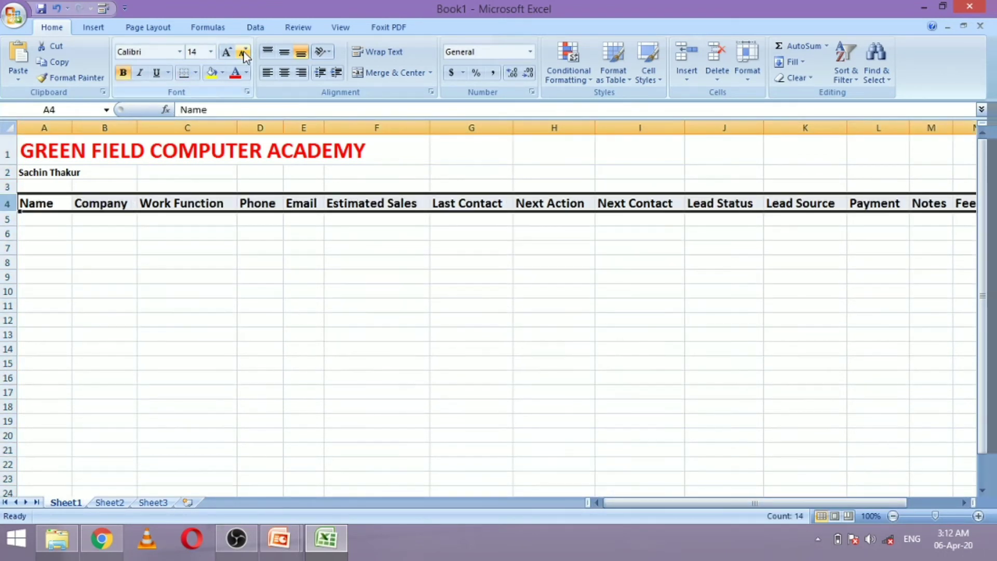
left_click(223, 265)
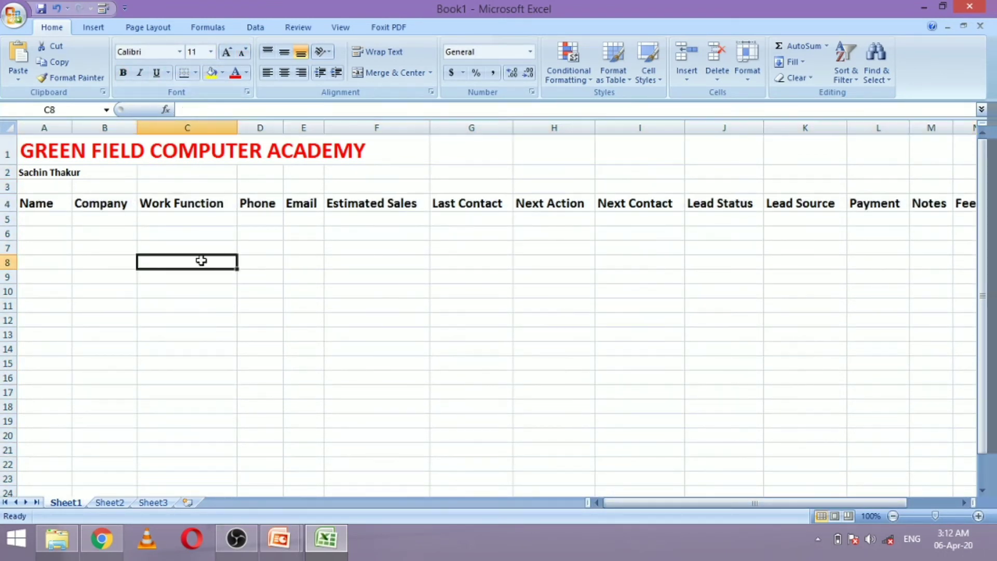
left_click(54, 186)
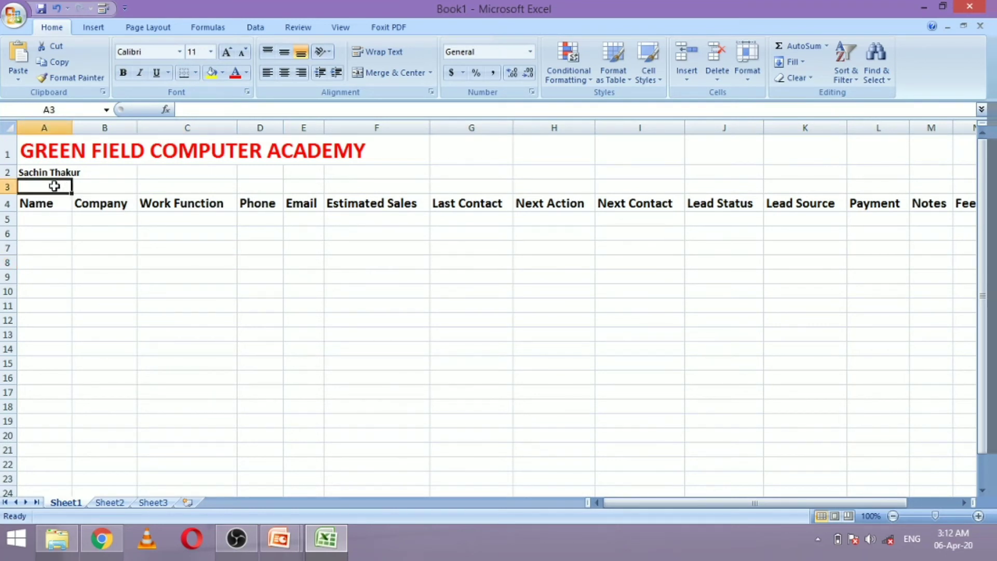
type("Detai")
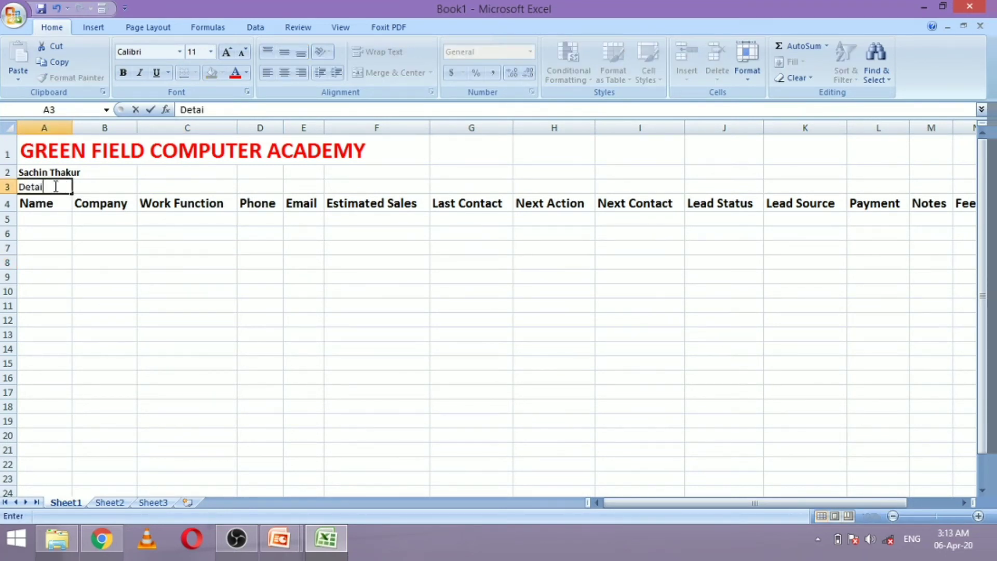
type("ls")
key("Tab")
Enlarge the Details label to 18 pt and select along row 3
left_click(54, 186)
left_click(228, 52)
left_click(228, 52)
left_click(228, 52)
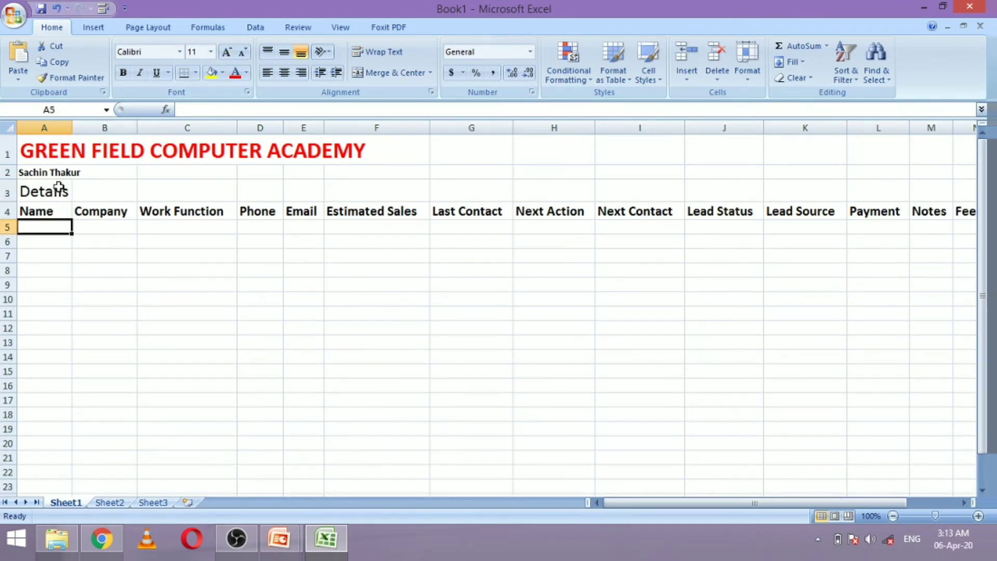
key("Right")
key("Right")
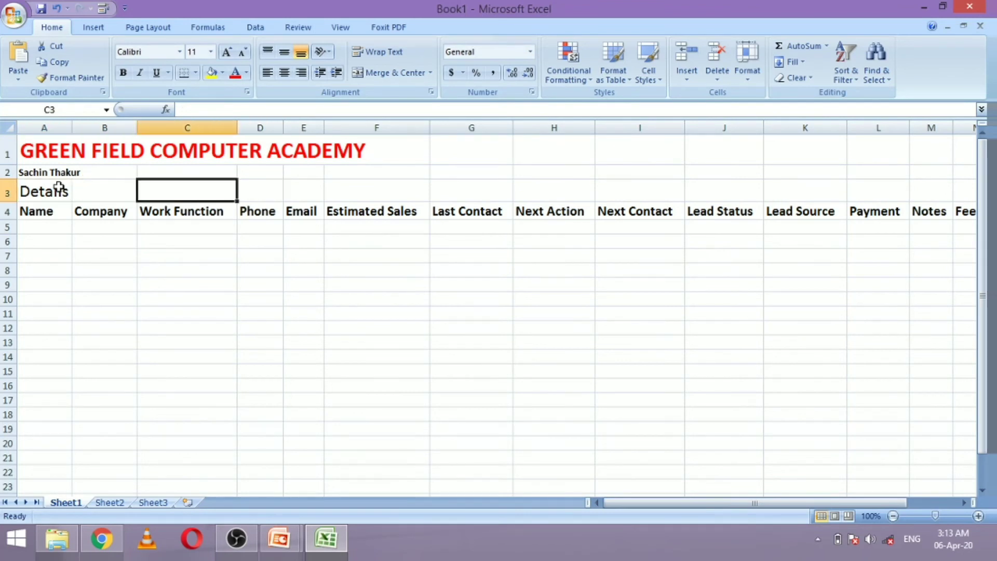
key("Left")
key("Left")
key("shift+Right")
key("shift+Right")
key("shift+Right")
key("shift+Left")
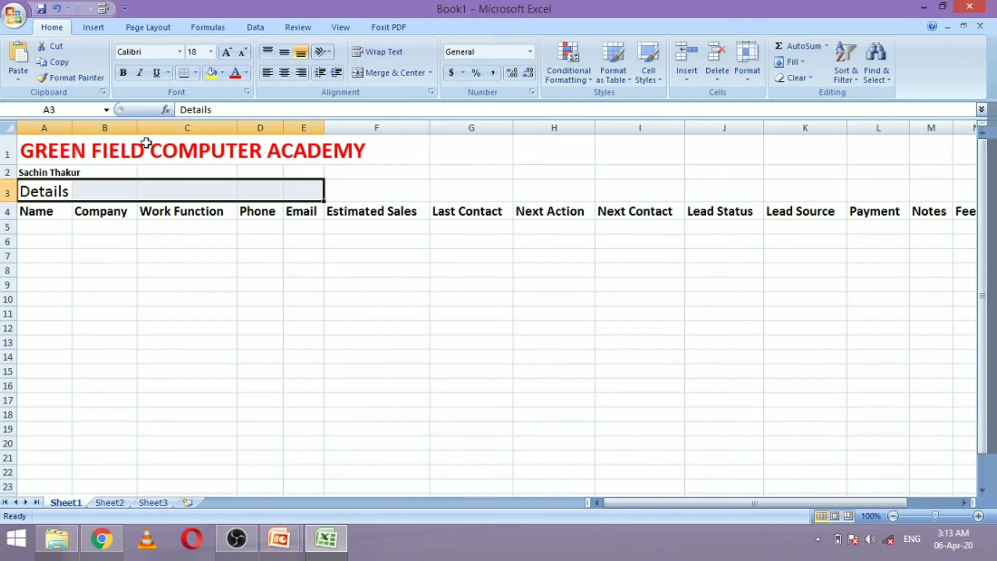
Fill A3:F3 with dark blue and make the Details text white
key("shift+Right")
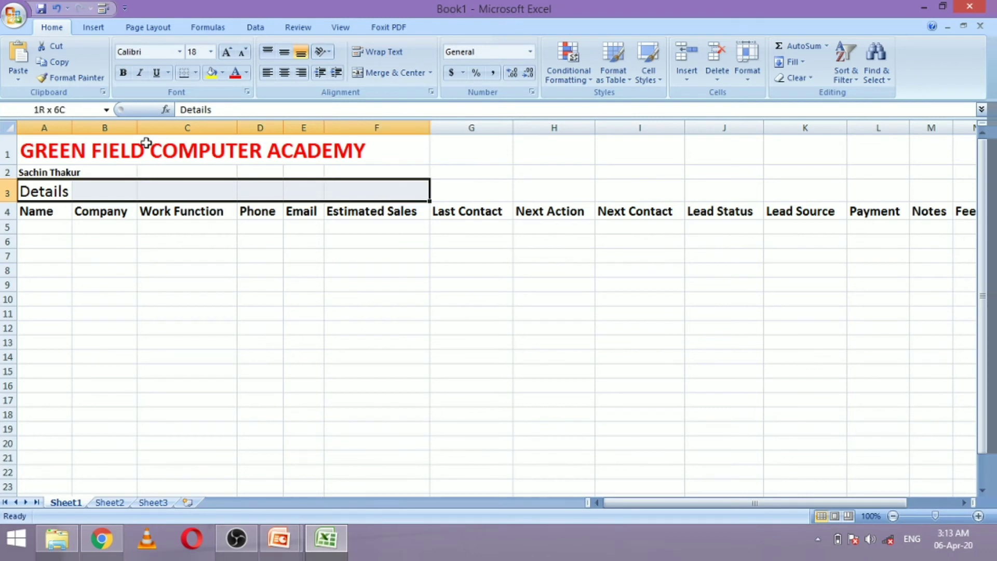
left_click(224, 73)
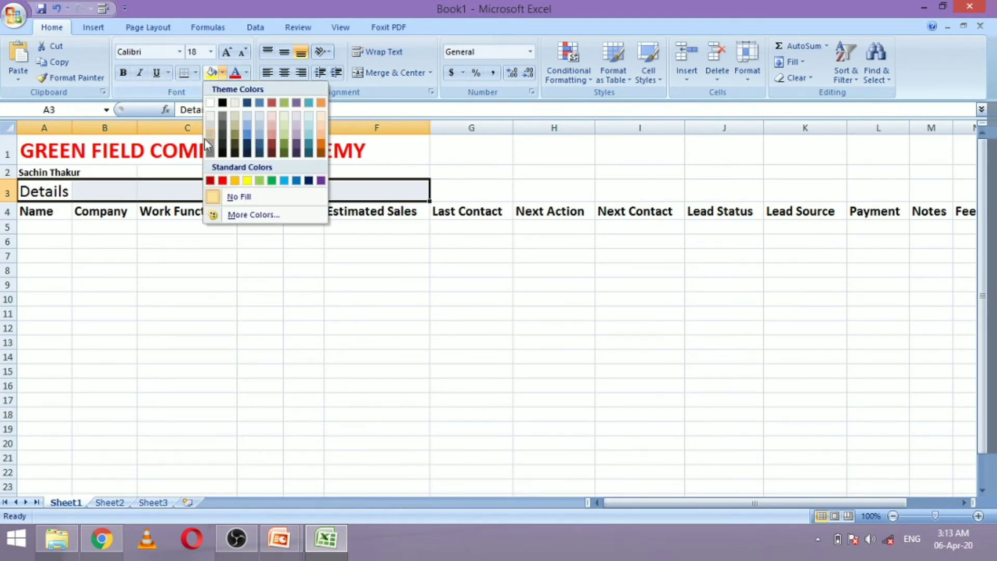
left_click(248, 122)
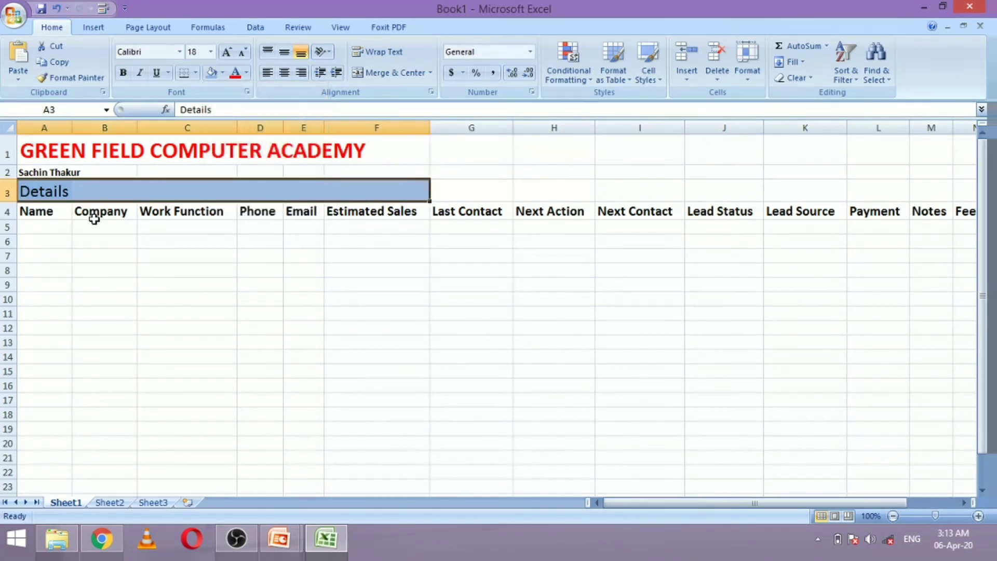
left_click(219, 77)
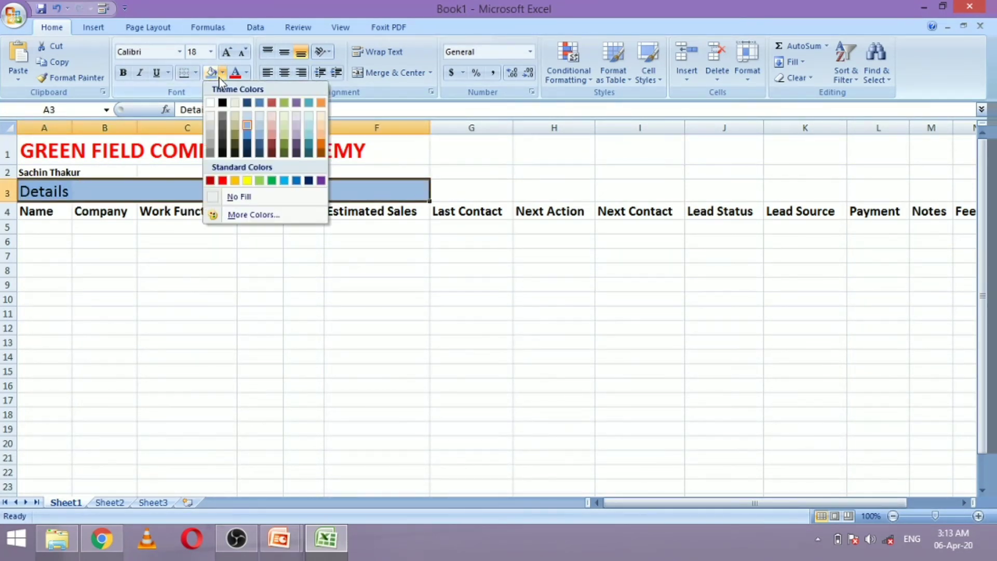
left_click(245, 141)
left_click(247, 77)
left_click(241, 123)
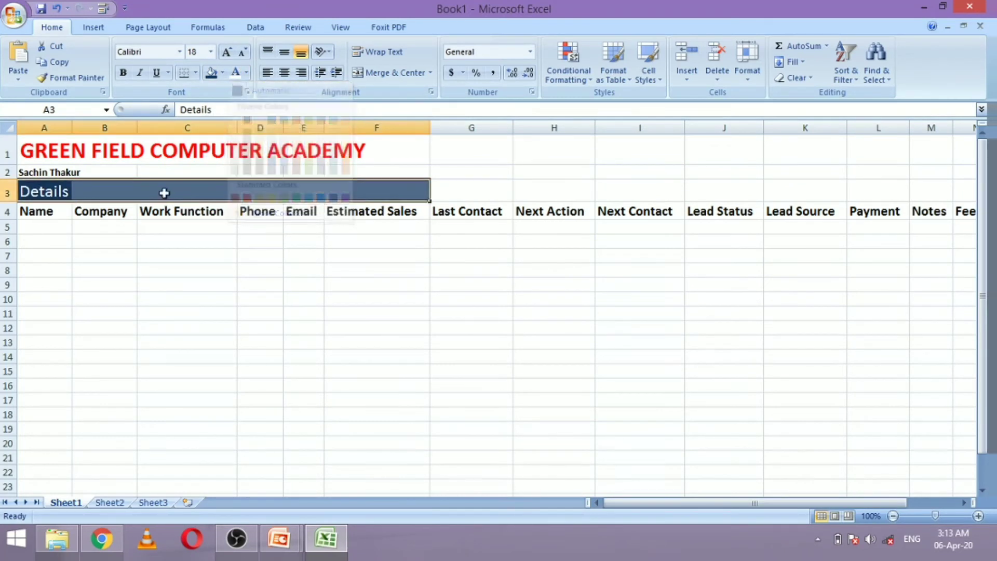
left_click(457, 189)
left_click(517, 190)
left_click(462, 192)
Enter Funnel in G3 and enlarge it to 18 pt
type("f")
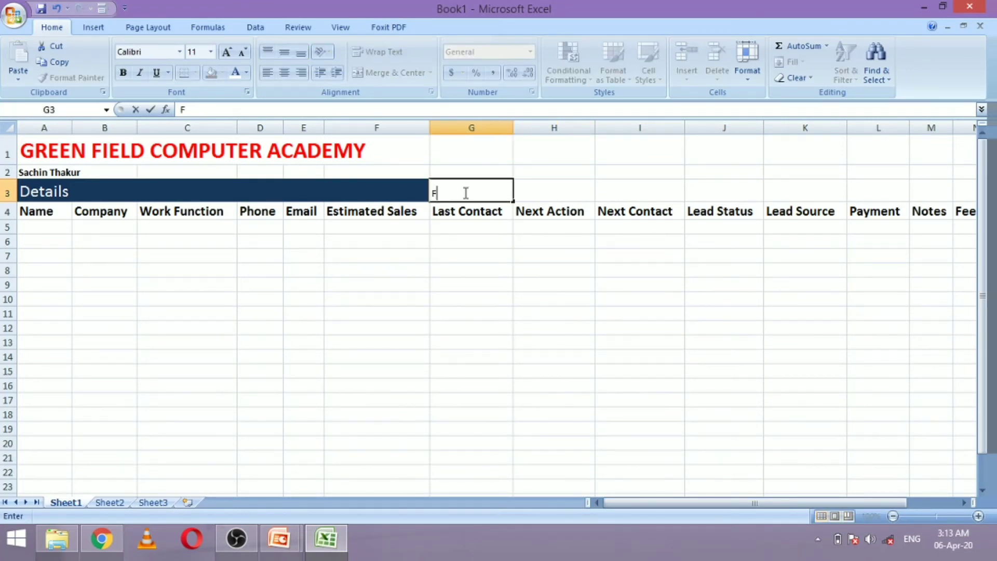
type("unnel")
key("Tab")
left_click(465, 193)
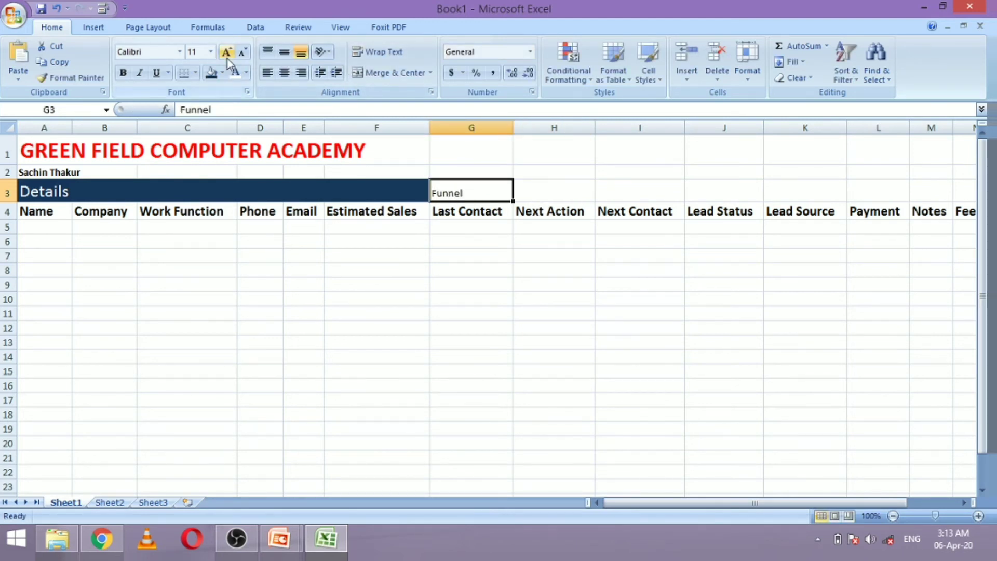
left_click(224, 53)
left_click(224, 53)
left_click(225, 53)
Fill the G3:N3 band with olive green
left_click(533, 190)
left_click(497, 195)
key("shift+Right")
key("shift+Right")
key("shift+Right")
key("shift+Right")
key("shift+Right")
key("shift+Right")
key("shift+Right")
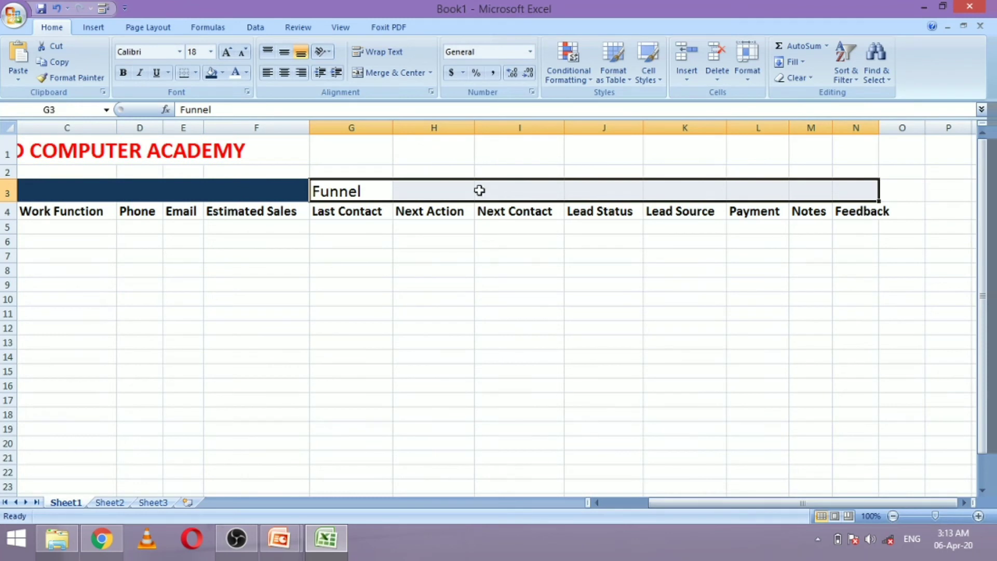
left_click(223, 74)
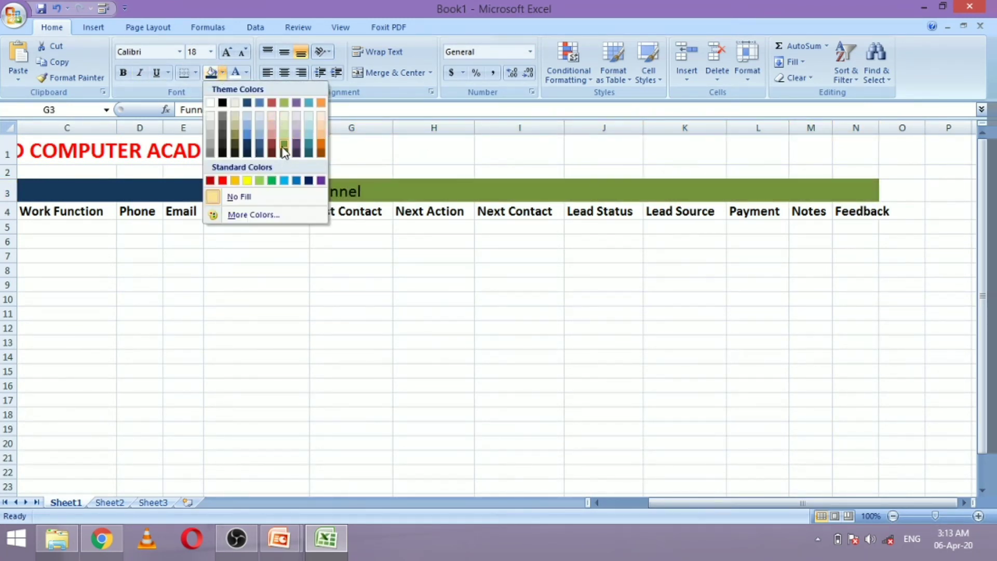
left_click(284, 133)
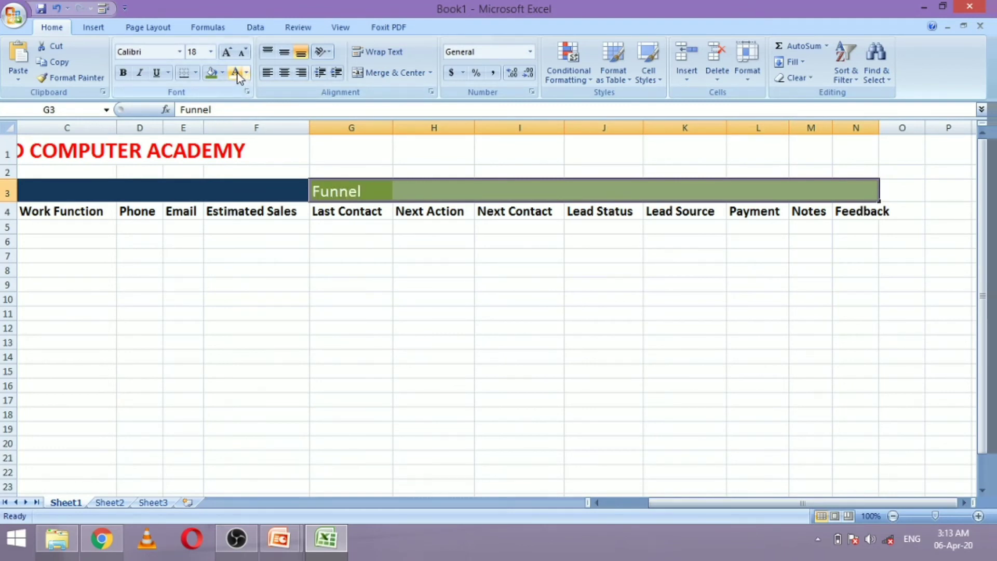
left_click(442, 207)
left_click(375, 206)
Shade the Details headers A4:F4 with a light blue fill
key("Left")
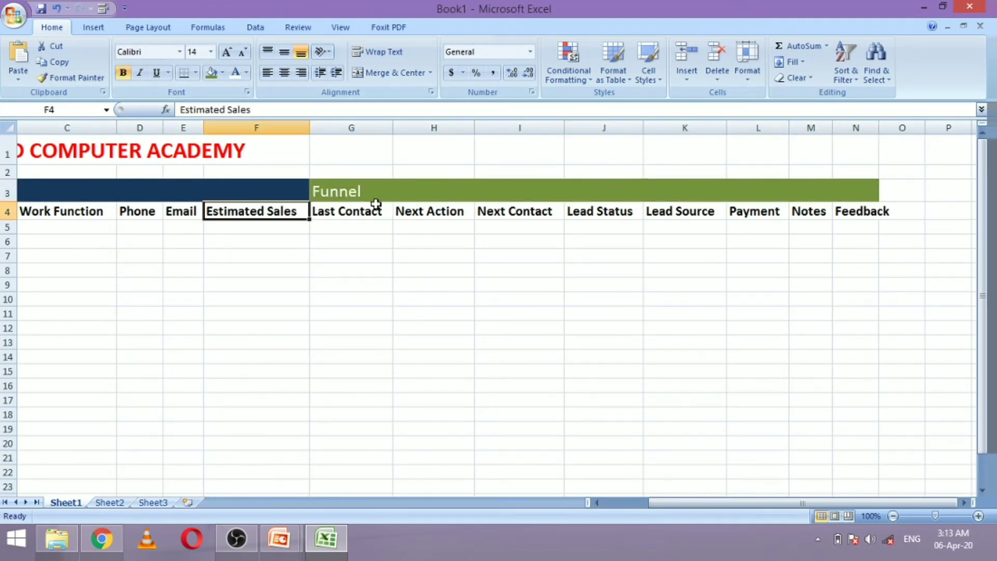
key("Home")
key("shift+Right")
key("shift+Right")
key("shift+Right")
key("shift+Right")
key("shift+Right")
key("shift+Right")
key("shift+Left")
left_click(222, 73)
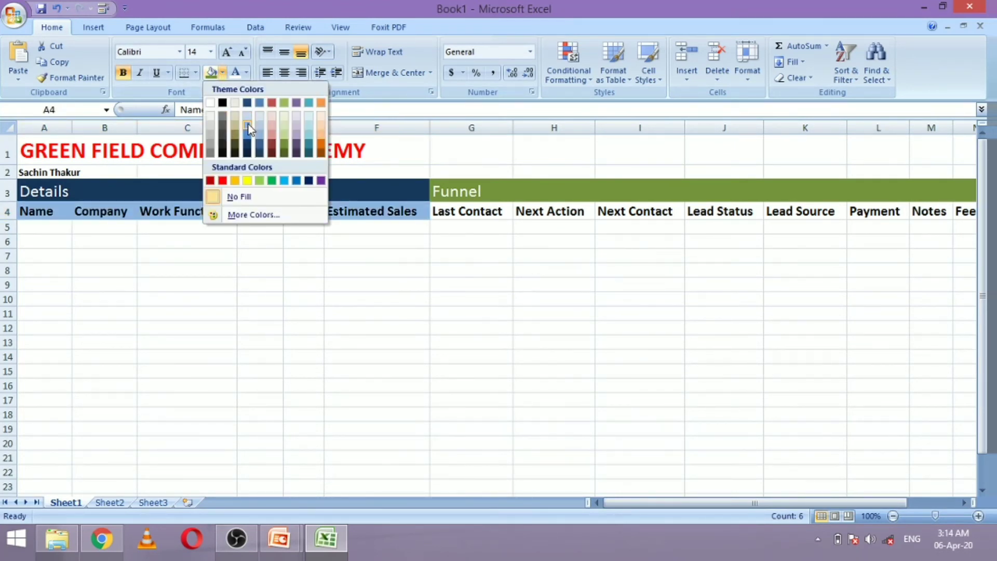
left_click(248, 123)
Give the Funnel headers G4:N4 a pale green fill, then return to A5
left_click(437, 213)
key("shift+Right")
key("shift+Right")
key("shift+Right")
key("shift+Right")
key("shift+Right")
key("shift+Right")
key("shift+Right")
key("shift+Right")
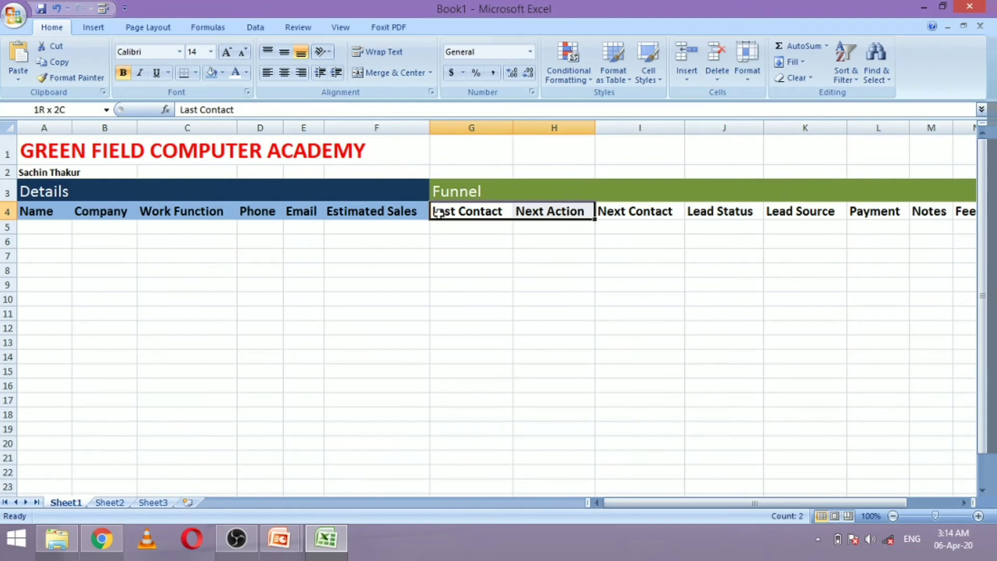
key("shift+Left")
key("shift+Left")
key("shift+Right")
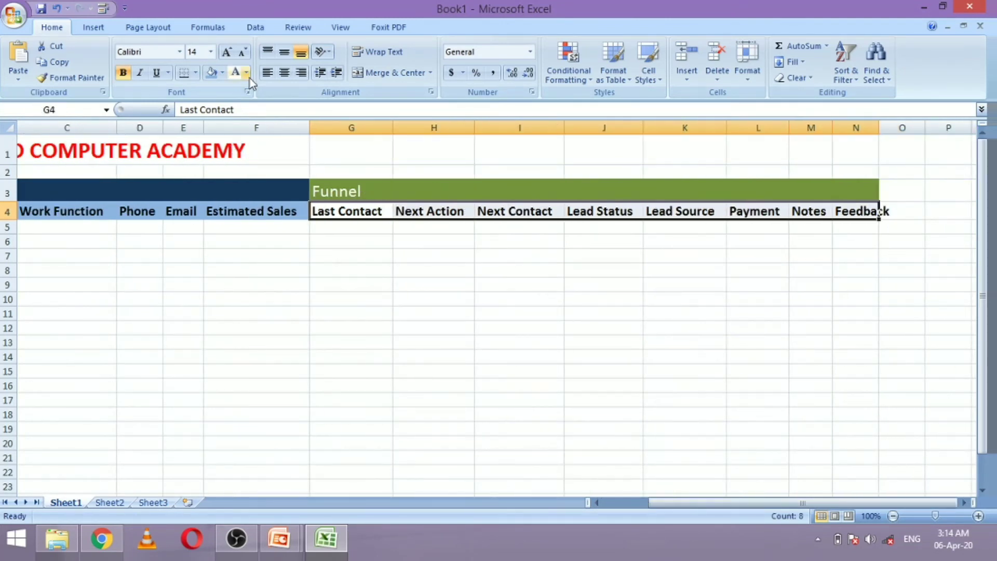
left_click(222, 73)
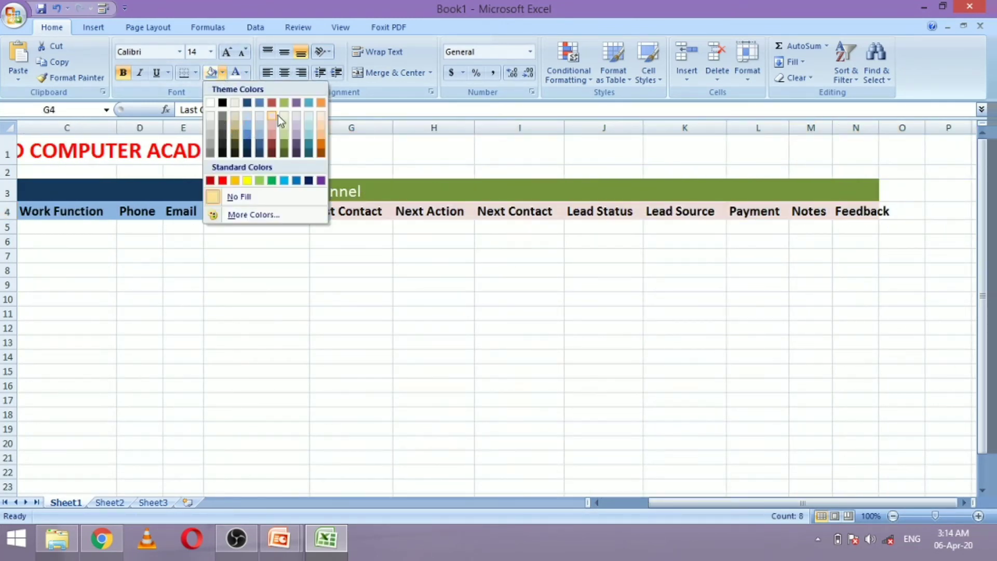
left_click(236, 132)
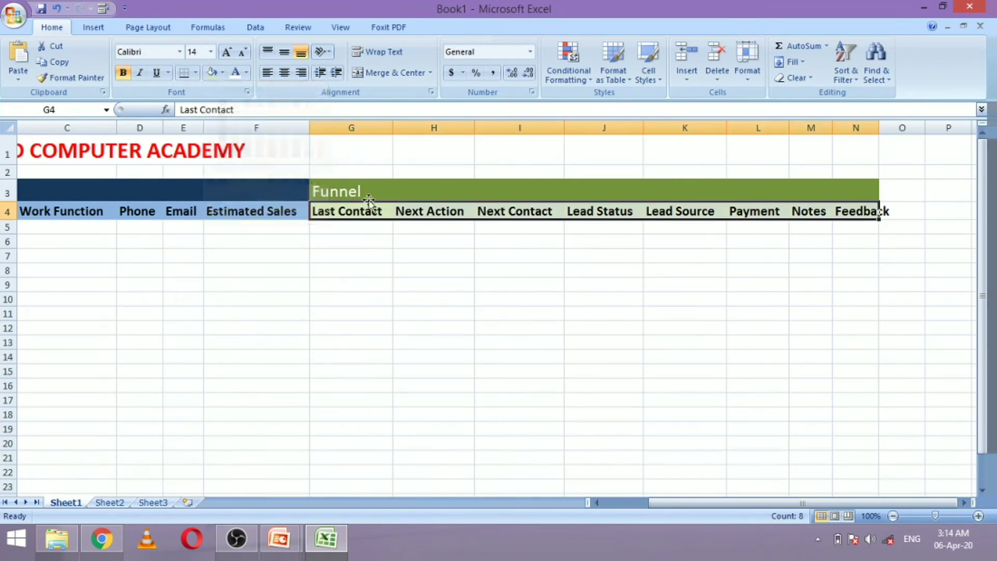
left_click(385, 223)
key("Left")
key("Home")
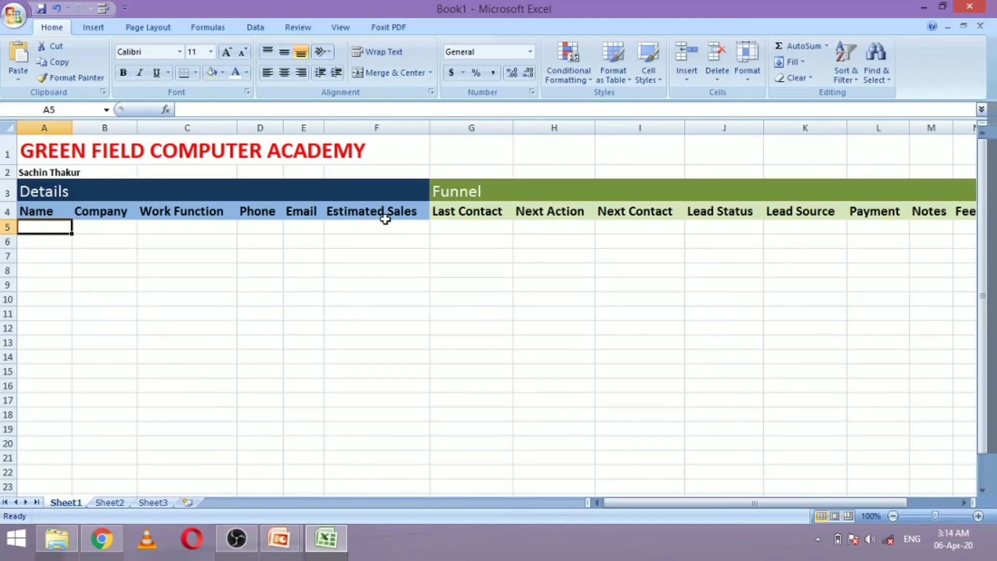
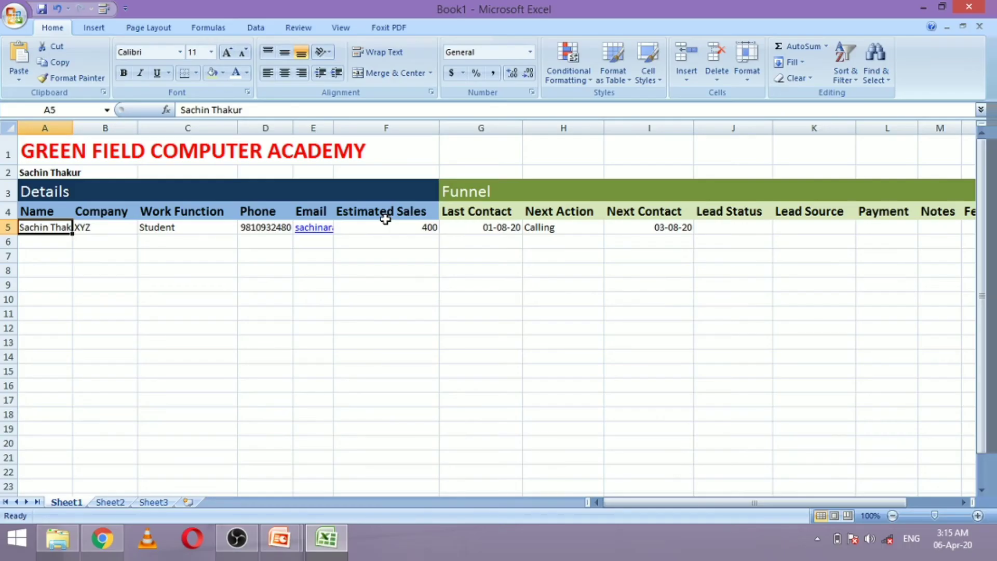
Confirm the A5 name entry and step across Company XYZ, Student and Phone values
key("Down")
key("Up")
key("Right")
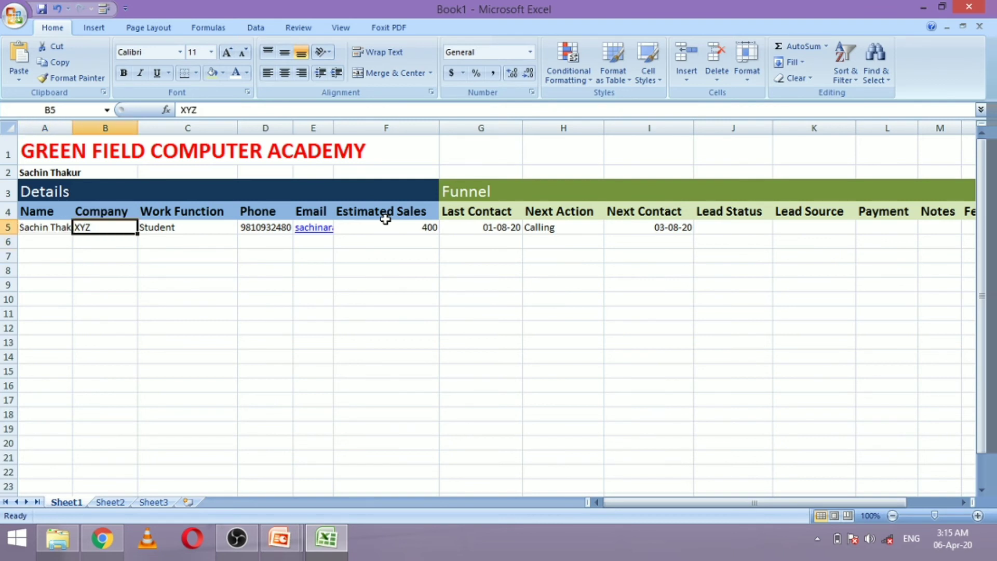
key("Right")
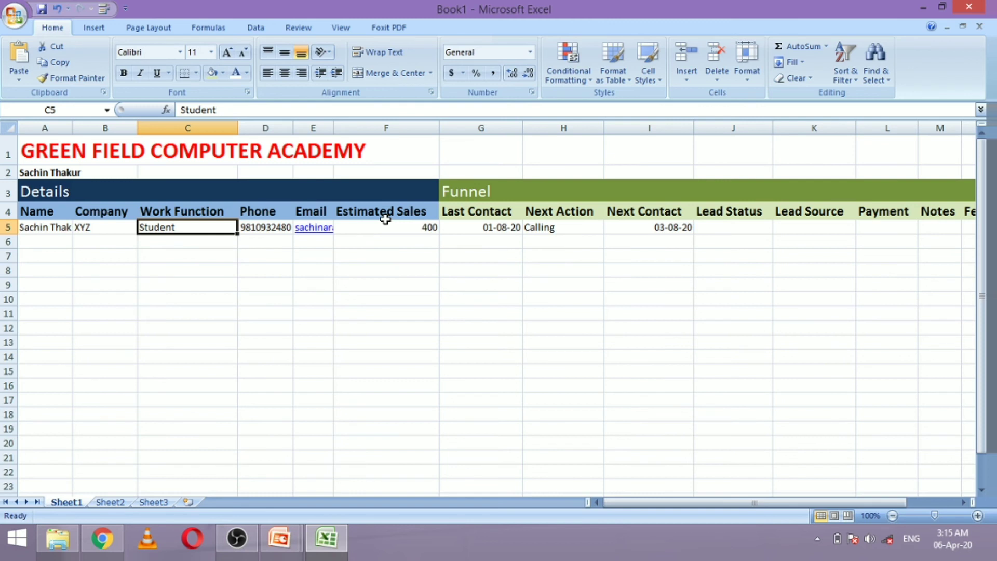
key("Right")
key("Right")
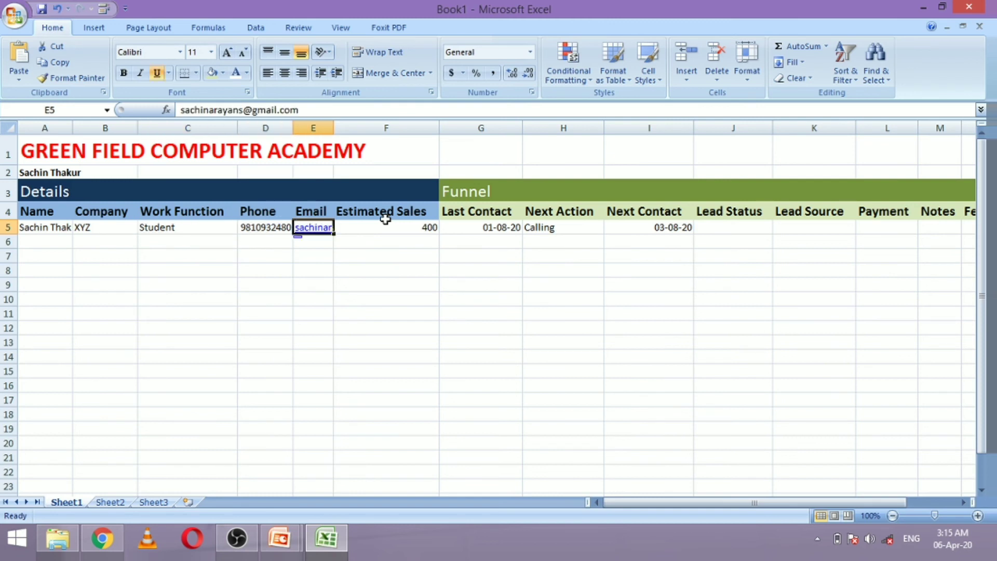
Widen column E to fit the email, then move along row 5 to Lead Status J5
left_click(336, 211)
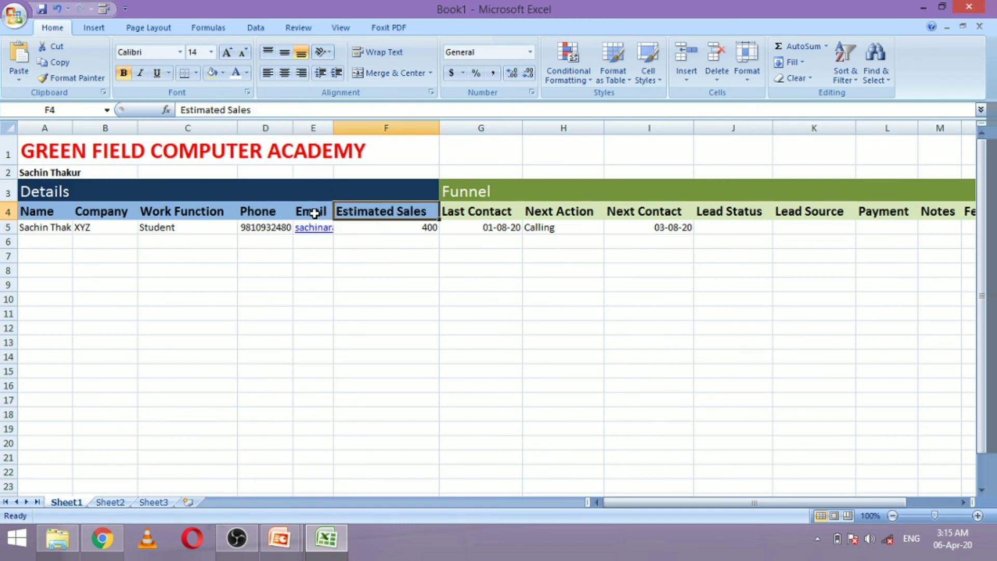
double_click(333, 128)
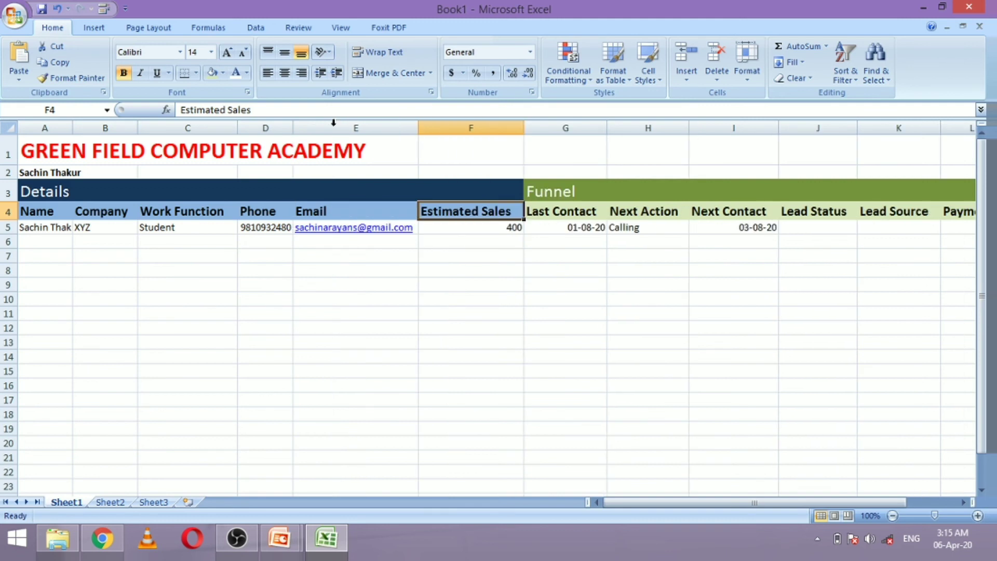
left_click(471, 227)
key("Right")
key("Right")
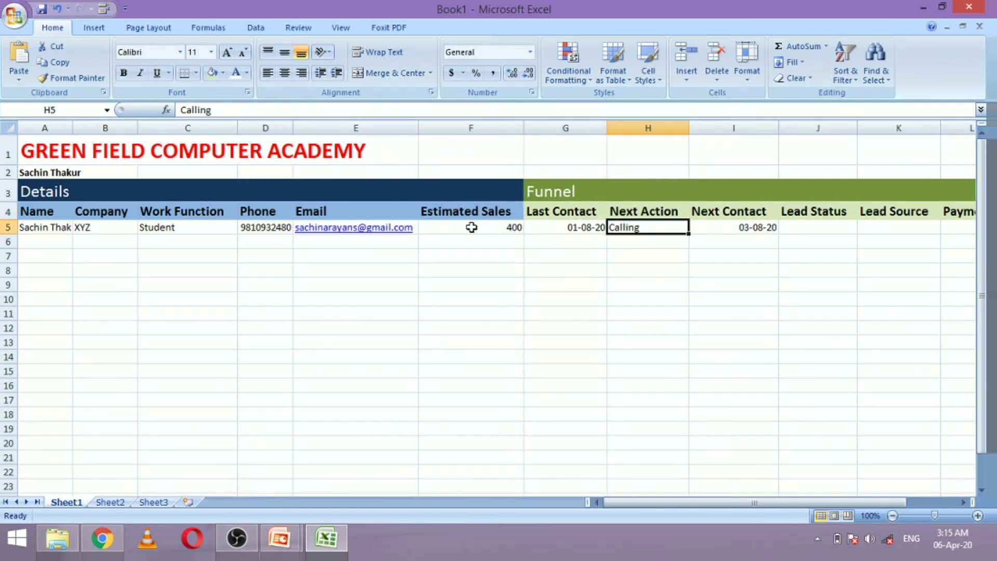
key("Right")
key("Right")
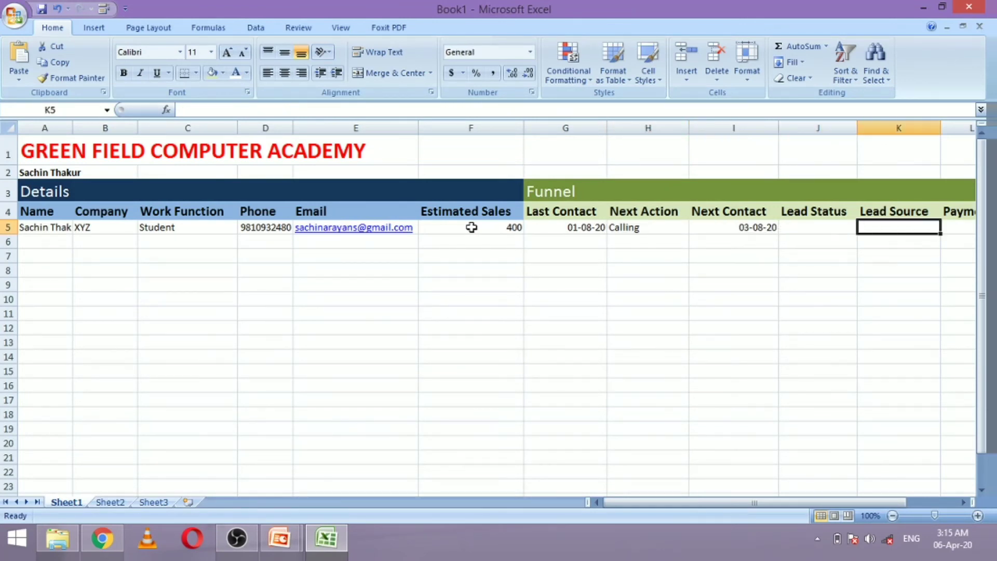
key("Right")
key("Right")
key("Right")
key("Left")
key("Left")
key("Left")
key("Left")
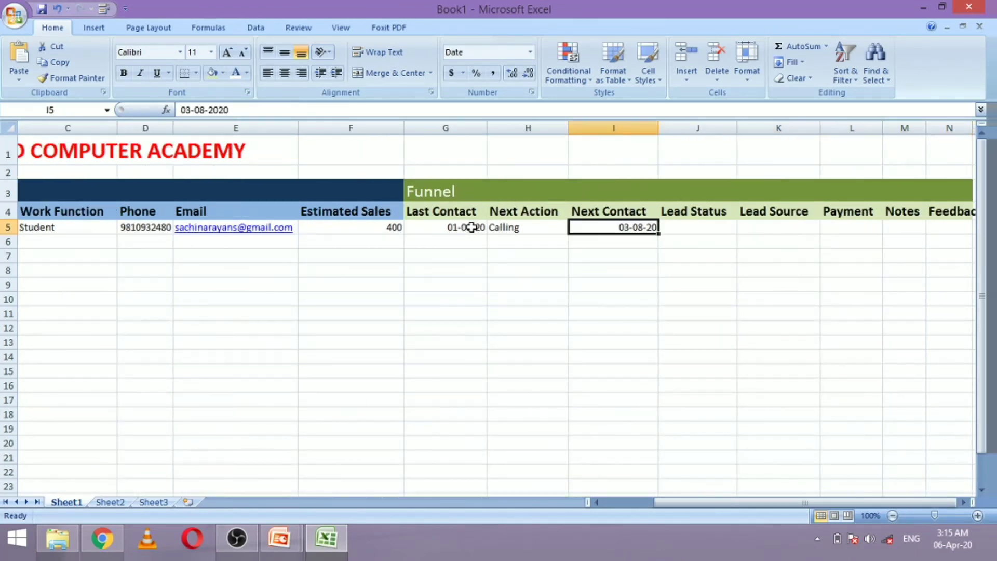
key("Right")
Enter the heading 'lead status' in cell D1 of Sheet3
left_click(149, 503)
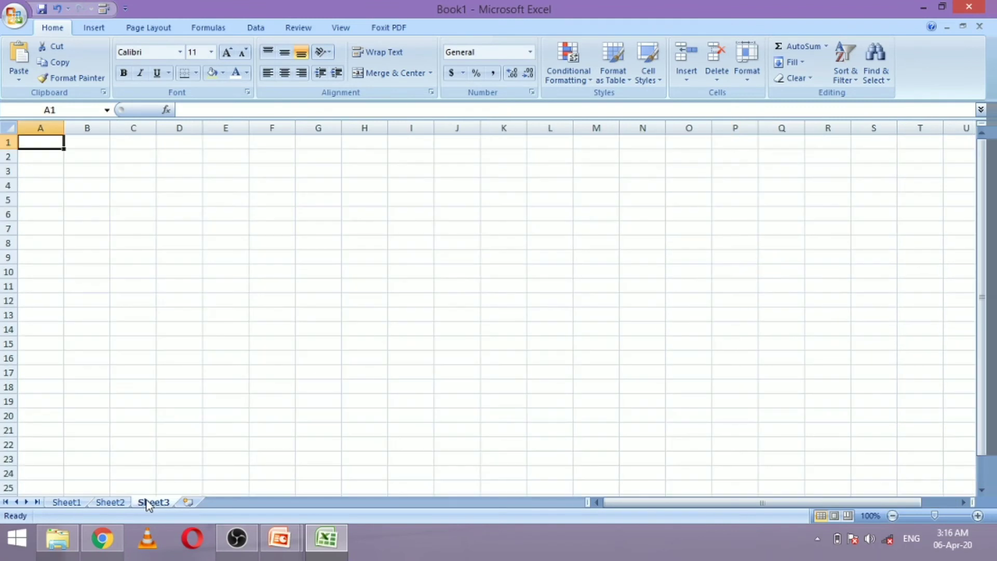
left_click(170, 158)
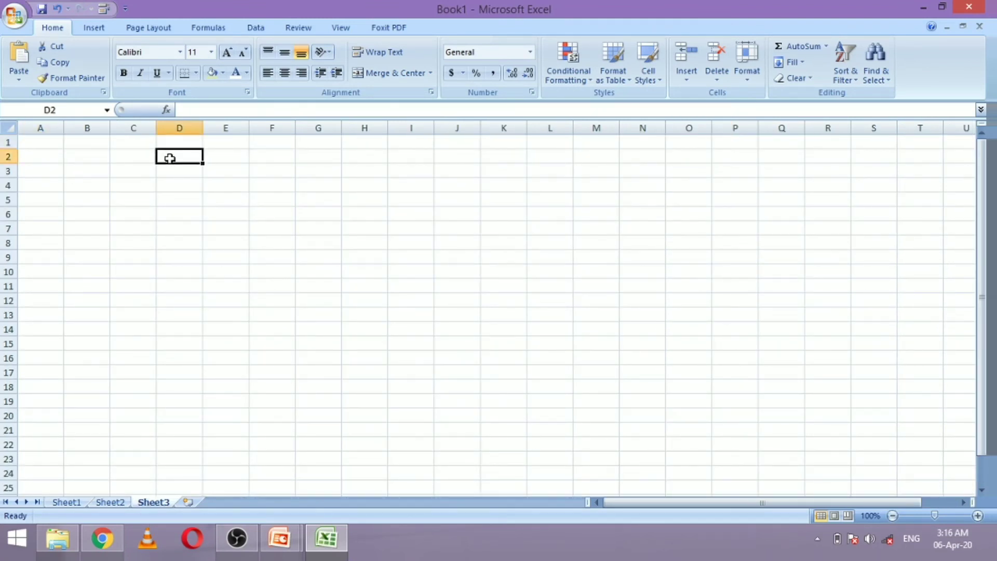
key("Up")
type("l")
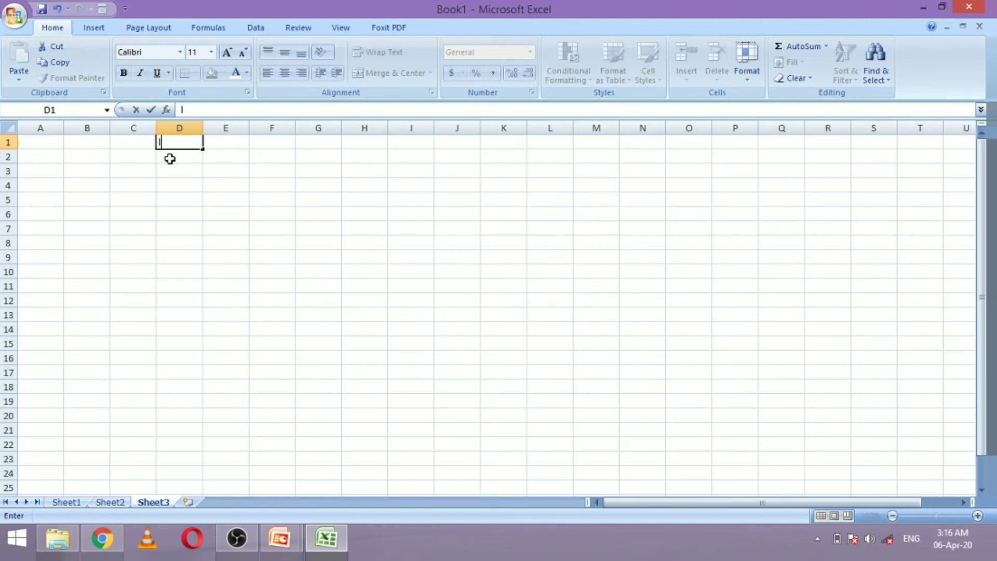
type("ead status")
key("Return")
List warm, cold and active in D2:D4 and select that range
type("warm")
key("Return")
type("cold")
key("Return")
type("a")
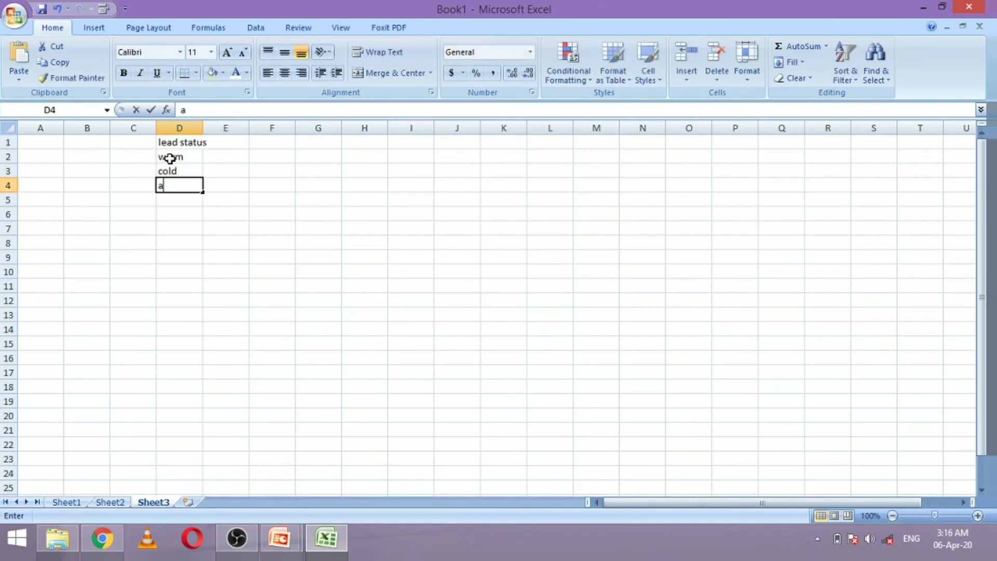
type("ctive")
key("Return")
key("Up")
key("Up")
key("Up")
key("Down")
key("Up")
key("shift+Down")
key("shift+Down")
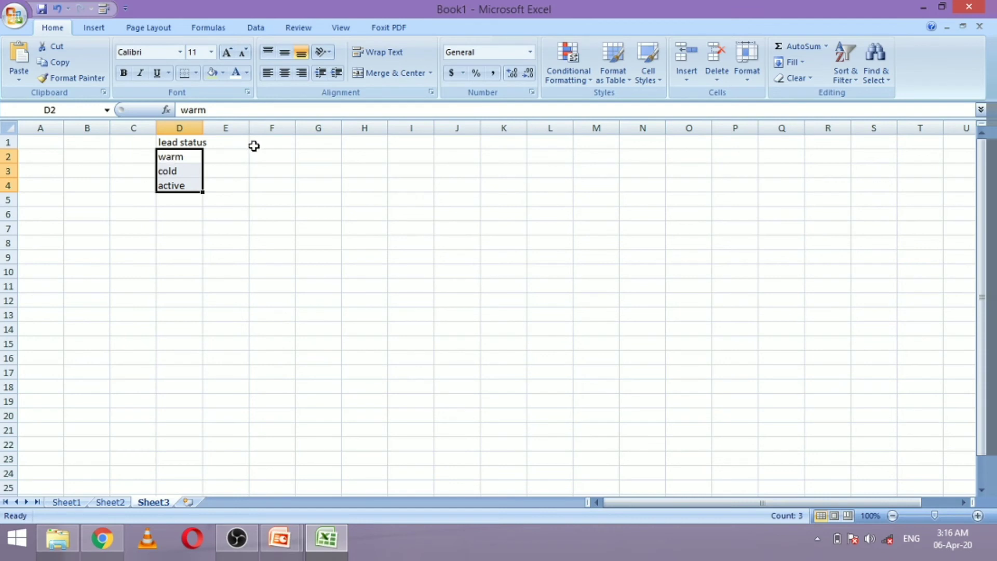
left_click(205, 28)
Name the selected D2:D4 range 'leadstatus' and return to Sheet1
left_click(456, 46)
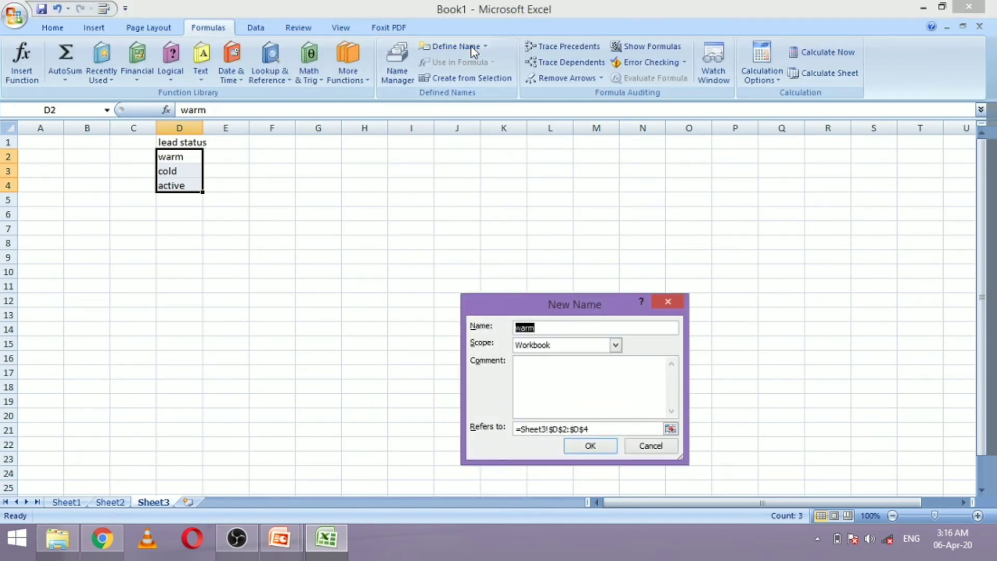
type("leadstatus")
key("Return")
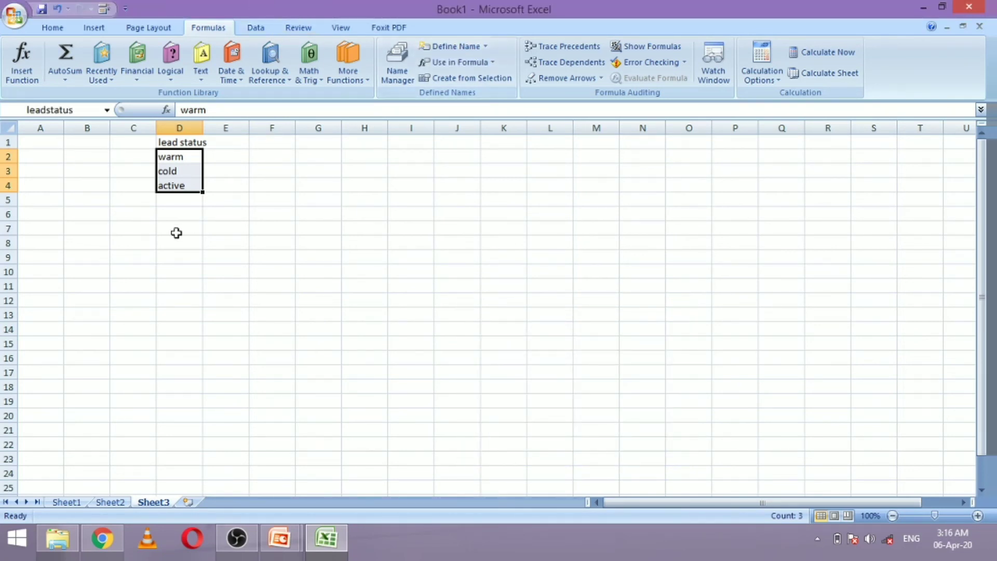
left_click(71, 502)
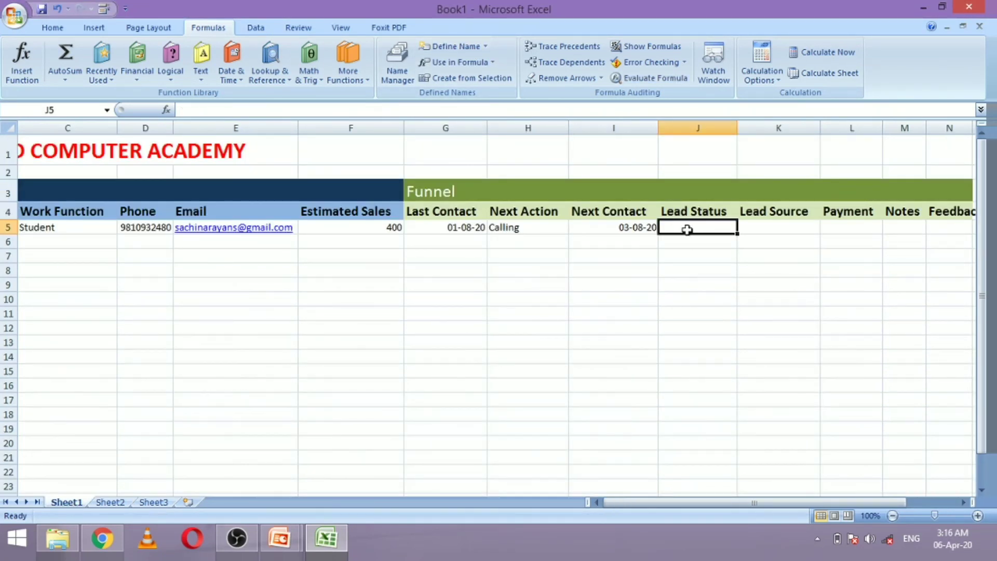
Give cell J5 a List data validation sourced from leadstatus
left_click(255, 27)
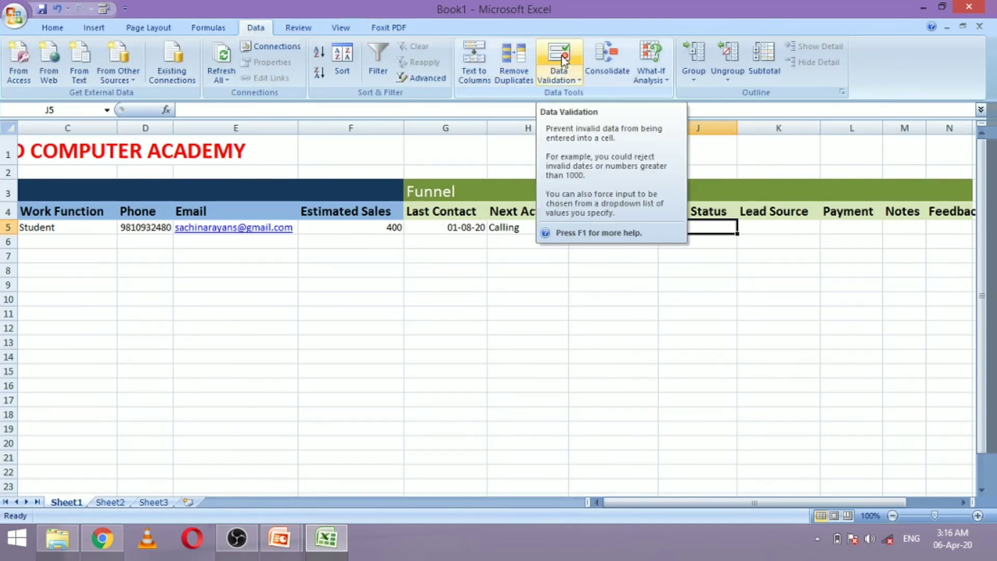
left_click(702, 272)
left_click(691, 227)
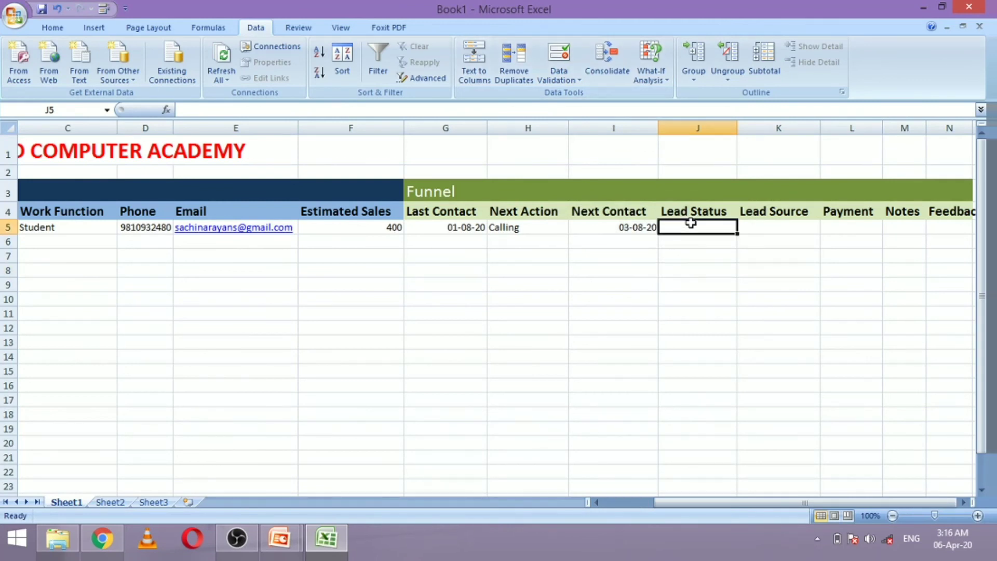
left_click(559, 55)
left_click(536, 352)
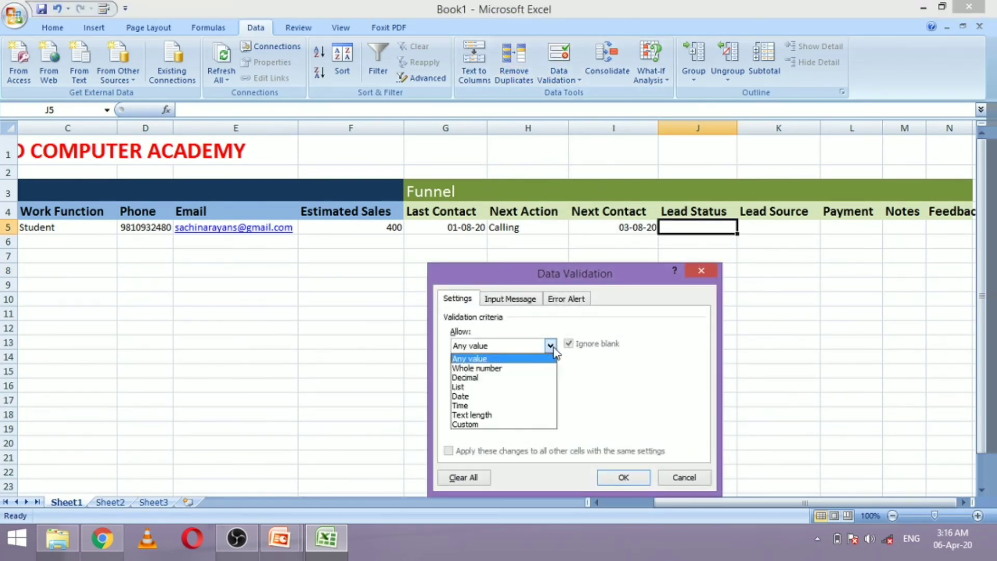
left_click(493, 394)
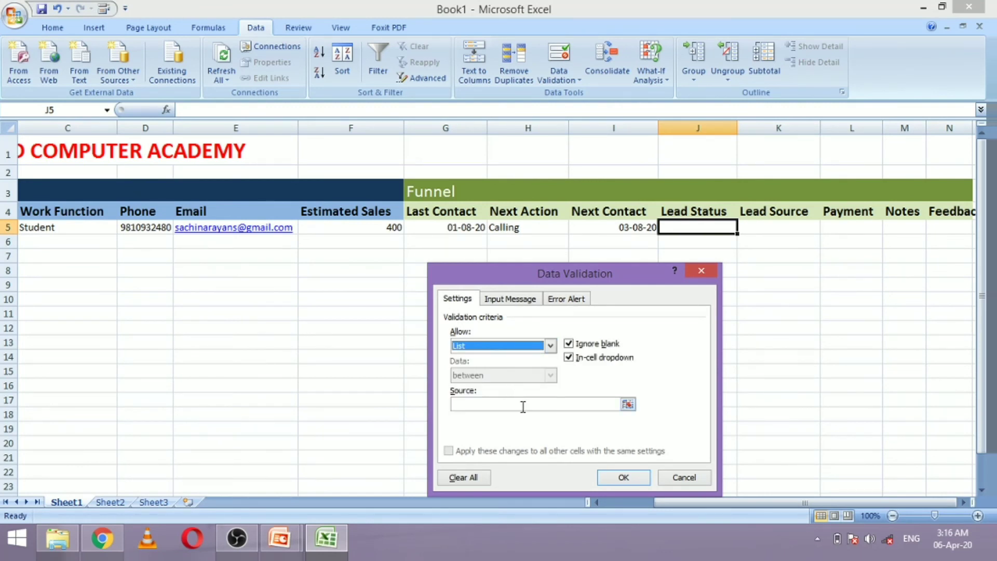
left_click(523, 405)
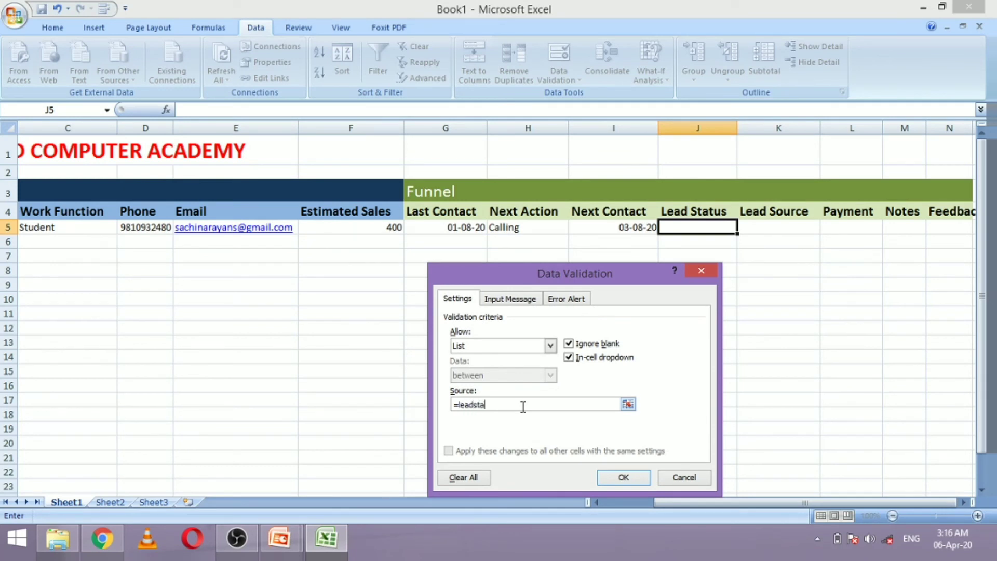
key("Return")
Check the warm/cold/active dropdown in J5 and fill it down to J14
left_click(744, 227)
key("Escape")
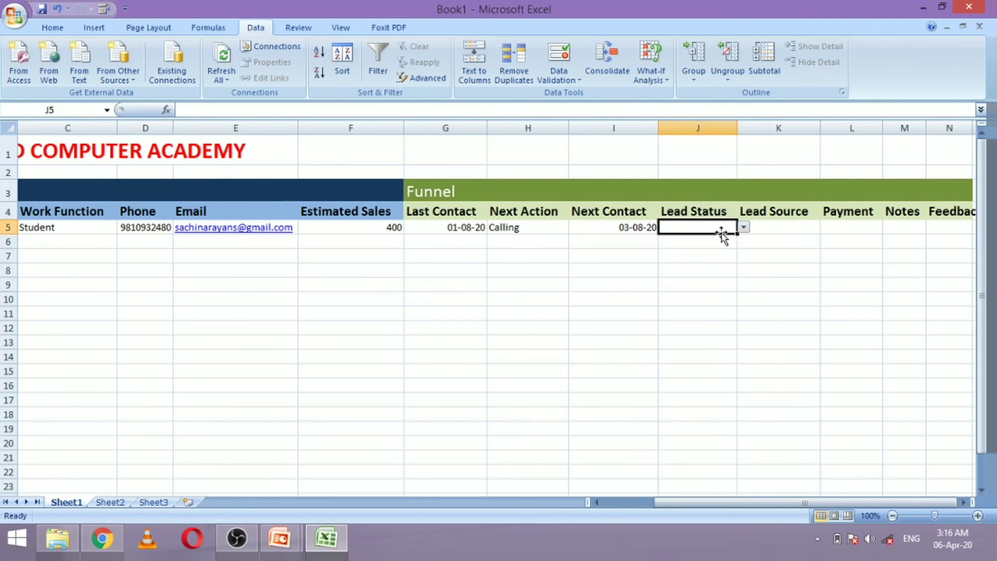
left_click_drag(738, 236, 728, 356)
left_click(724, 285)
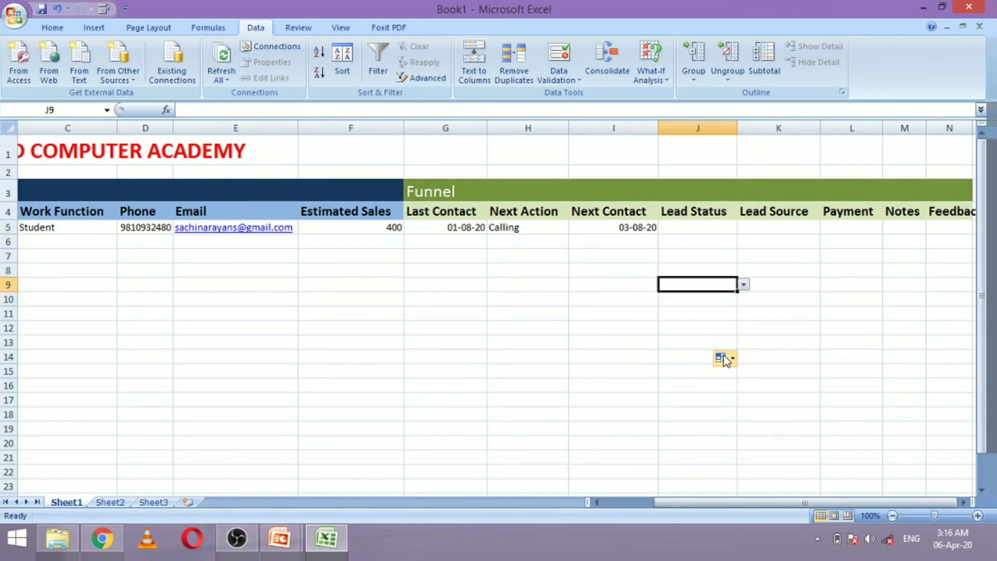
left_click(776, 242)
left_click(769, 227)
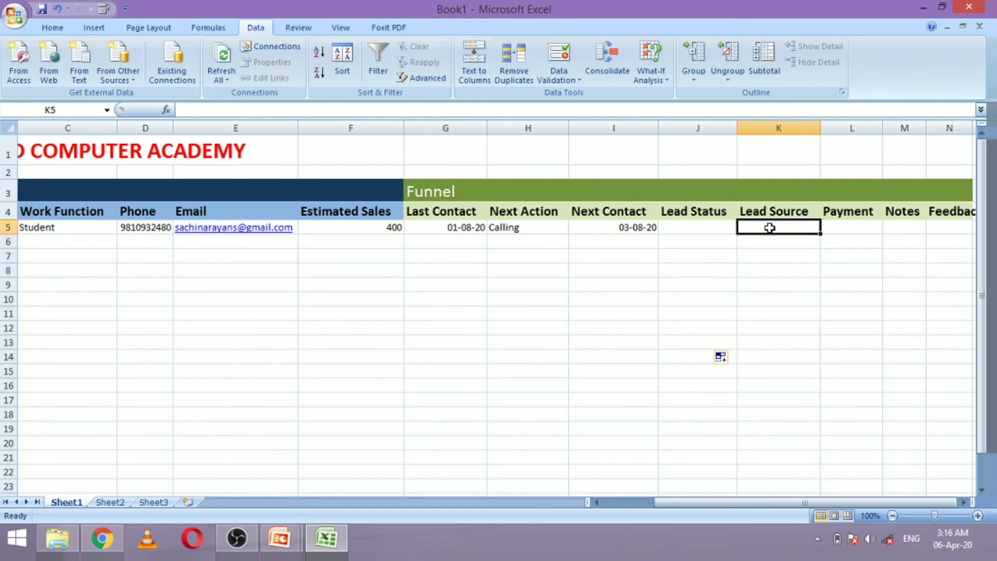
On Sheet3, enter 'lead Source' in F1 and website, youtube, facbook, refferal below it
left_click(154, 501)
left_click(231, 142)
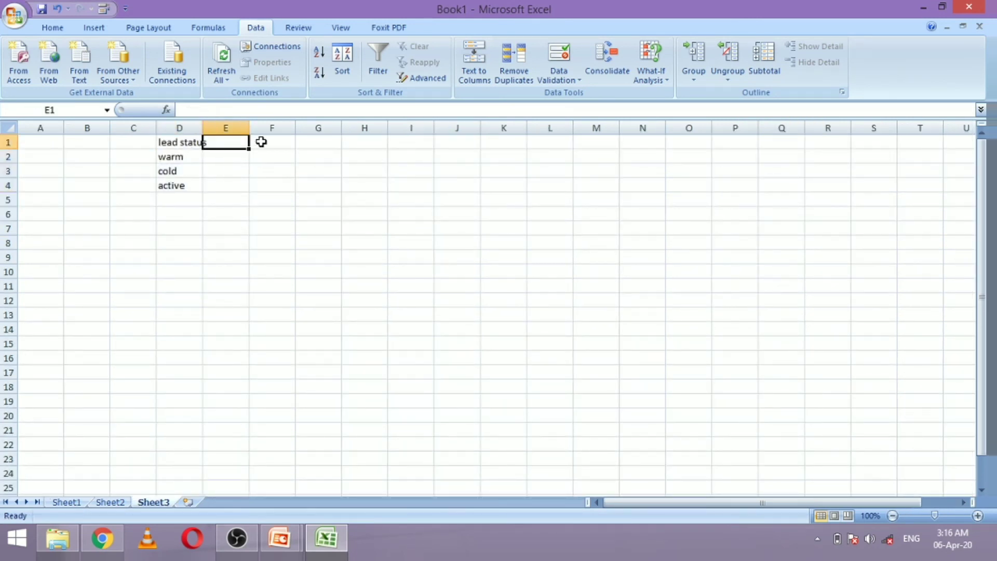
left_click(260, 140)
type("lead")
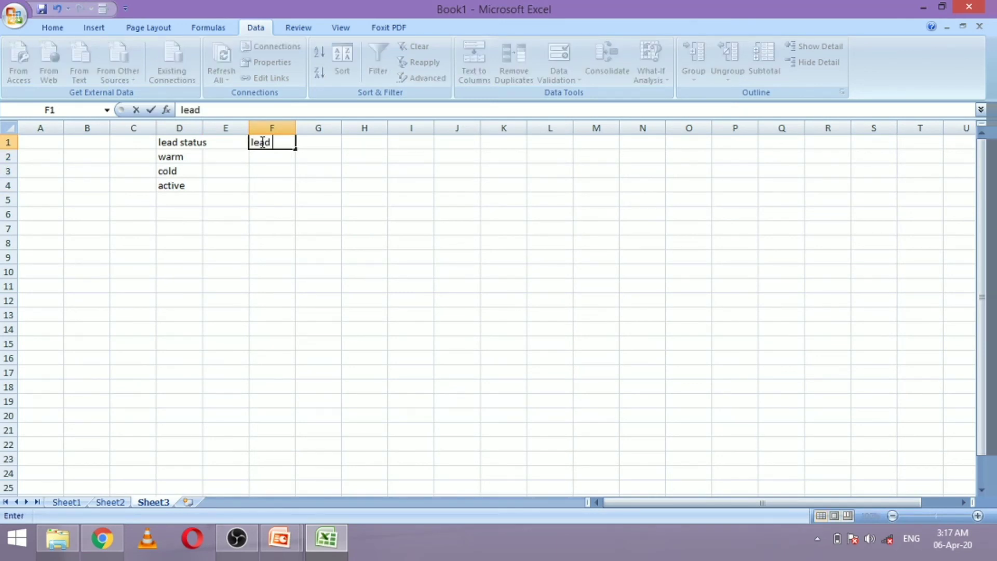
type(" Sour")
key("Return")
type("website")
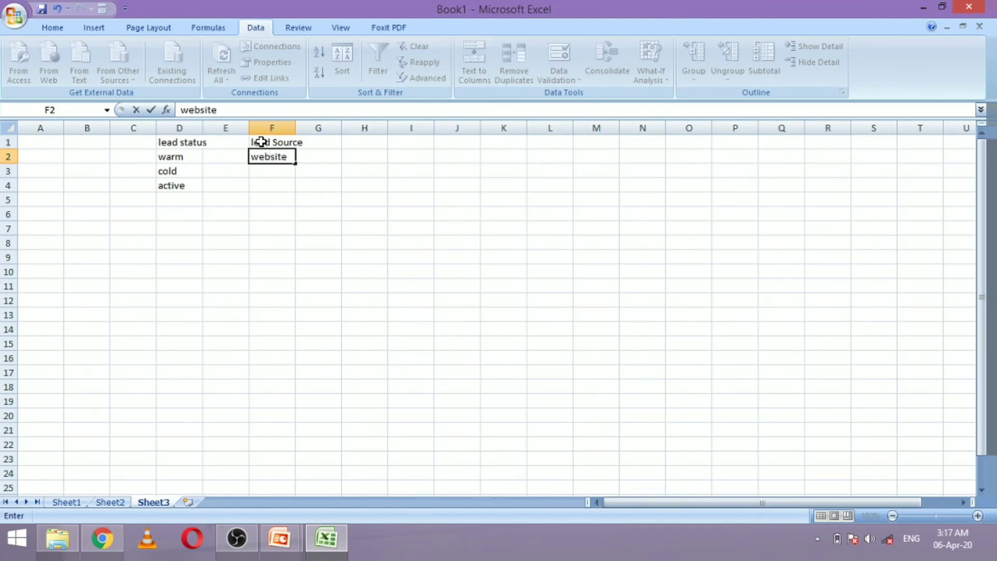
key("Return")
type("youtube")
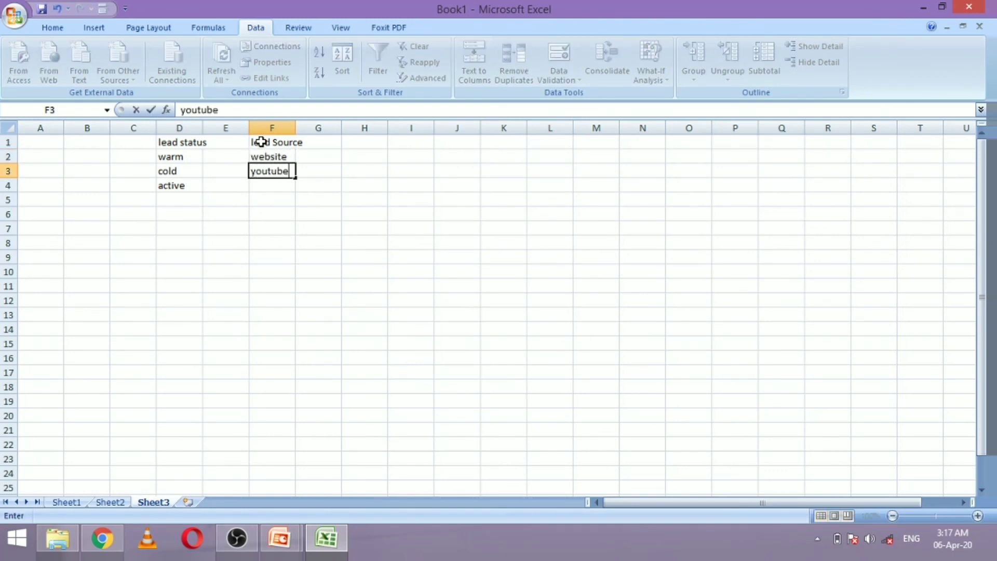
key("Return")
type("fac")
type("be")
type("ook")
key("Return")
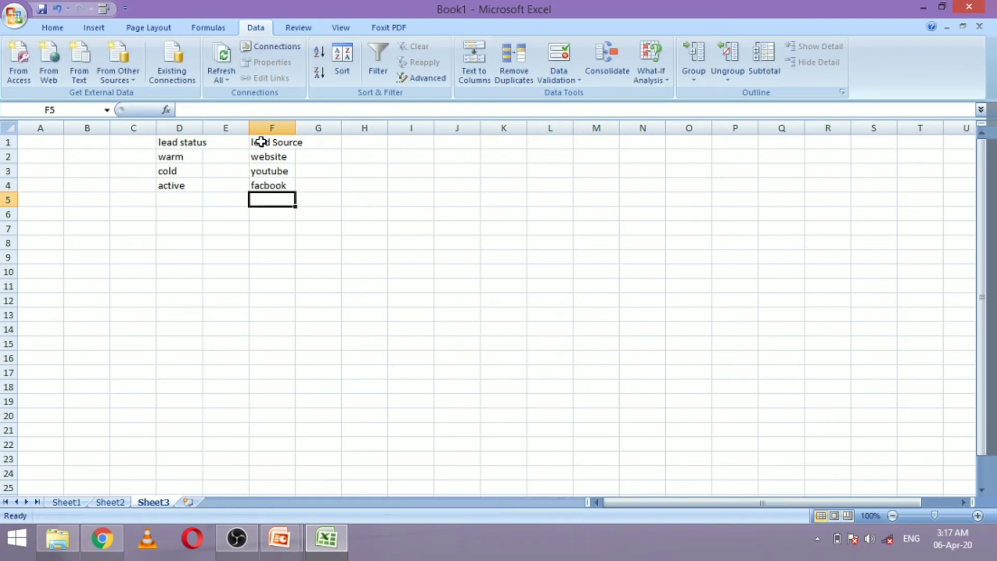
type("reffere")
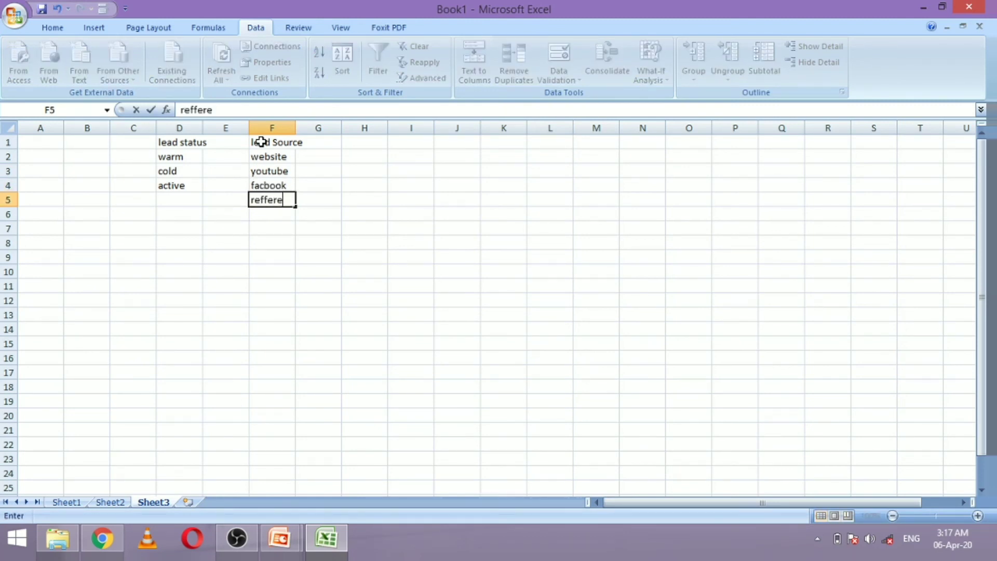
type("al")
key("Up")
key("Up")
key("Up")
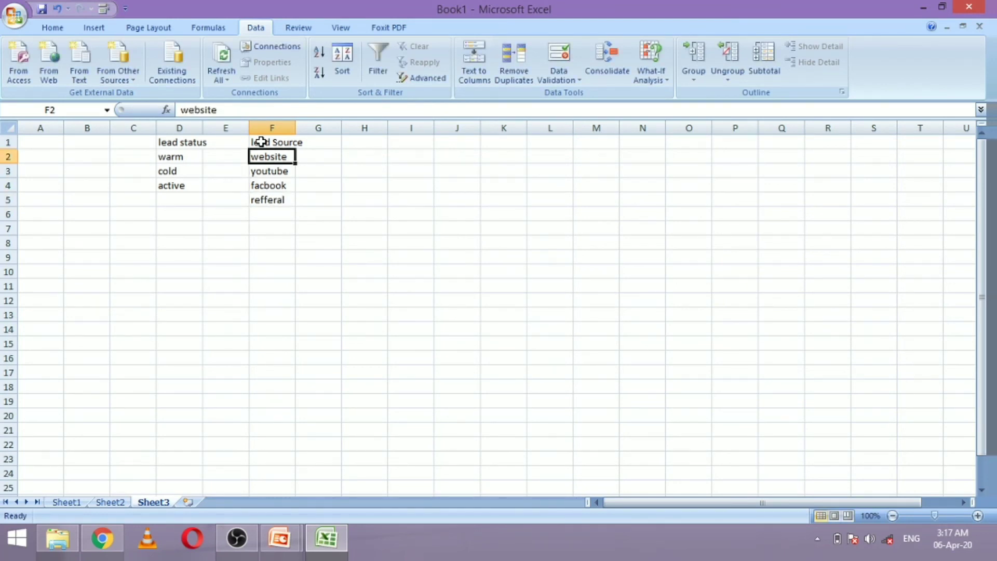
Name the F2:F5 range 'leadsource' and go back to Sheet1
key("shift+Down")
key("shift+Down")
key("shift+Down")
key("shift+Down")
key("shift+Up")
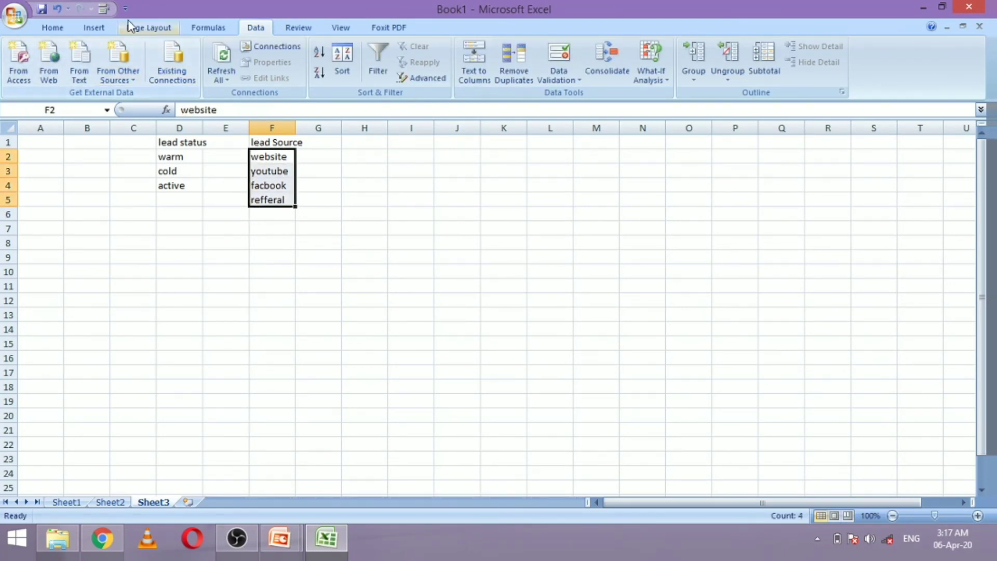
left_click(202, 28)
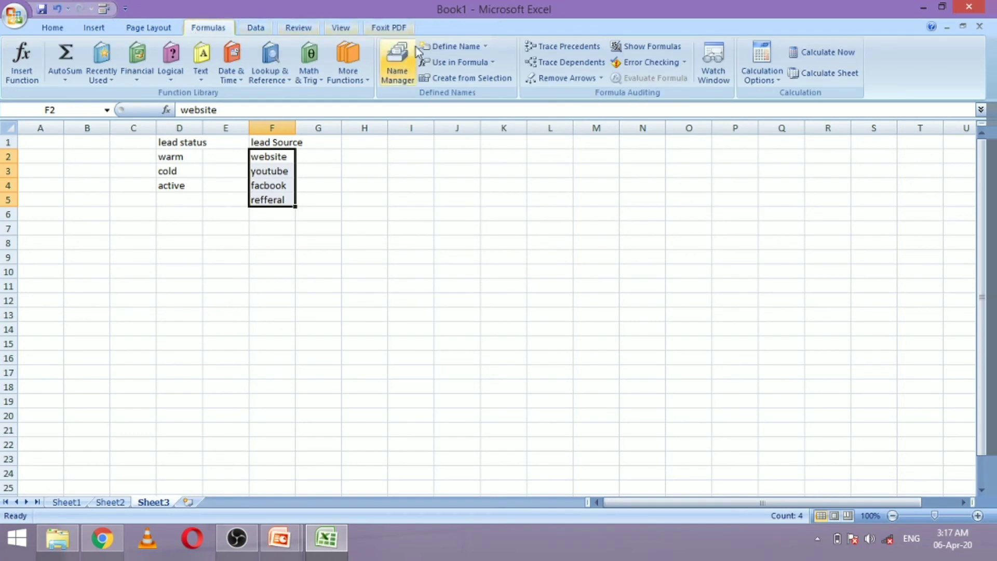
left_click(458, 48)
type("leads")
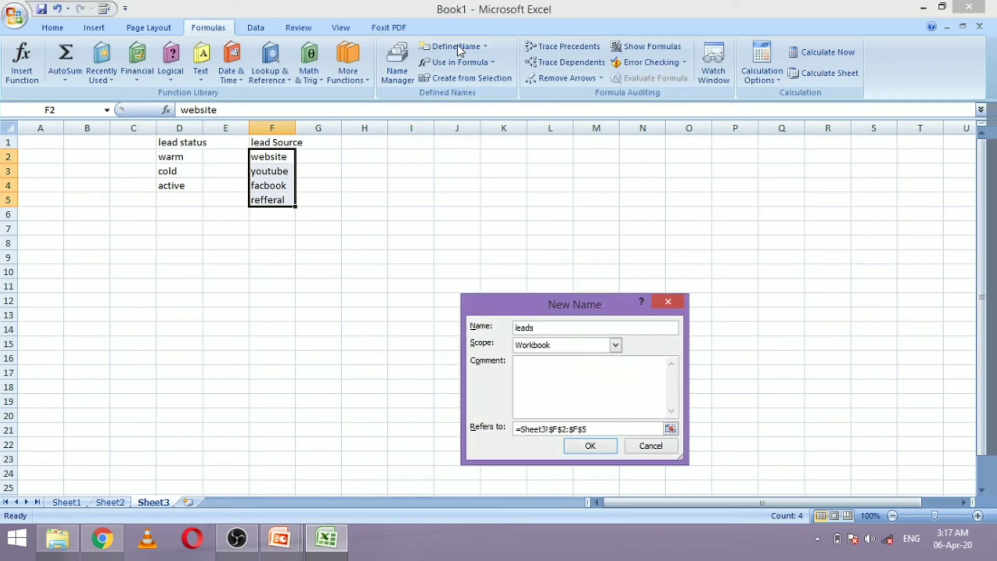
type("ource")
key("Return")
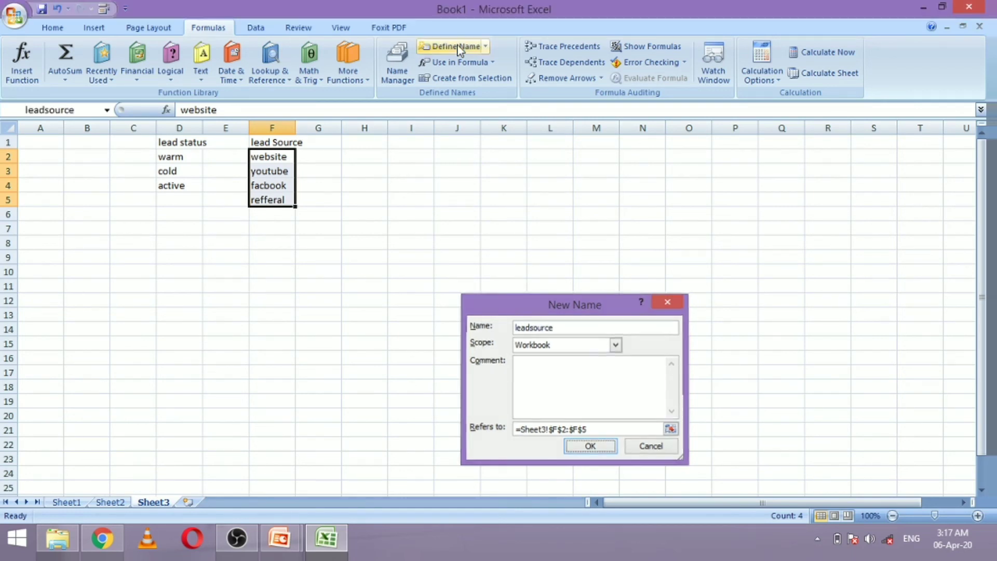
left_click(66, 502)
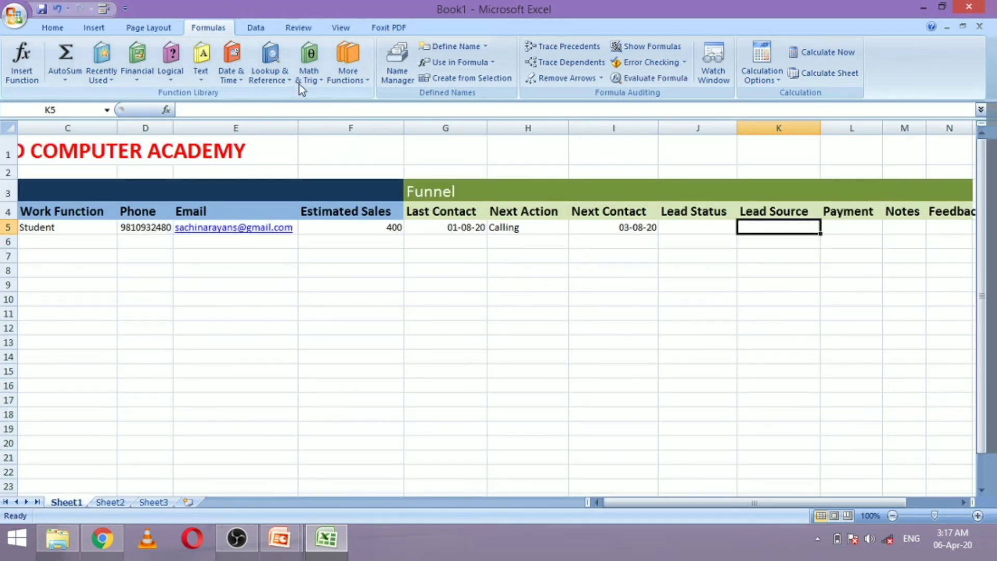
Give cell K5 a List data validation with source =leadsource
left_click(256, 27)
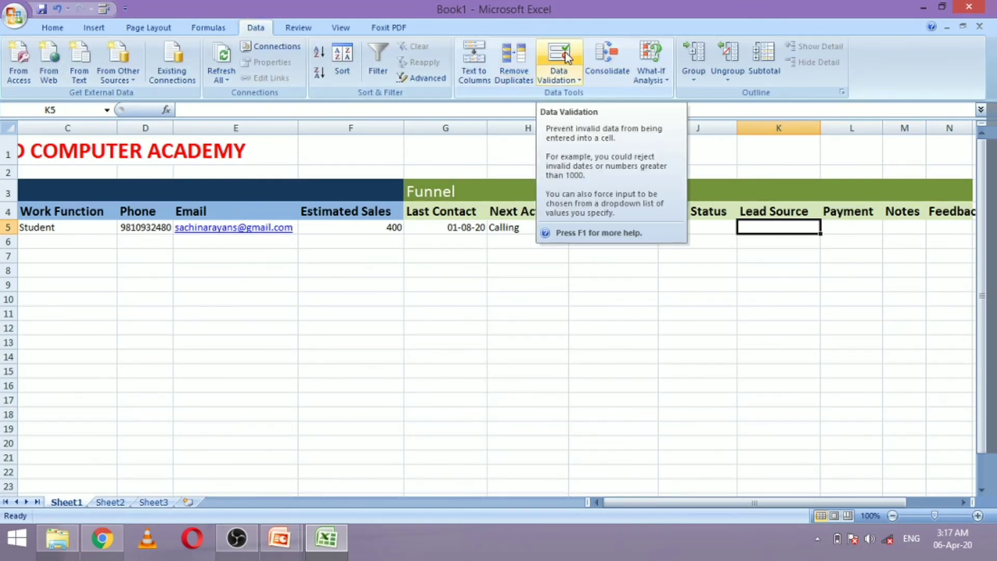
left_click(547, 59)
left_click(550, 346)
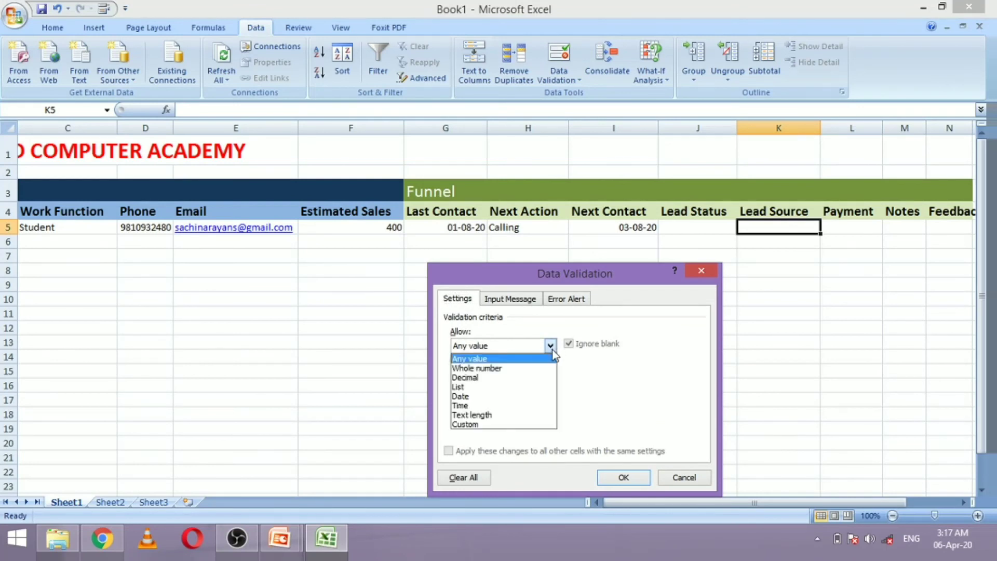
left_click(480, 392)
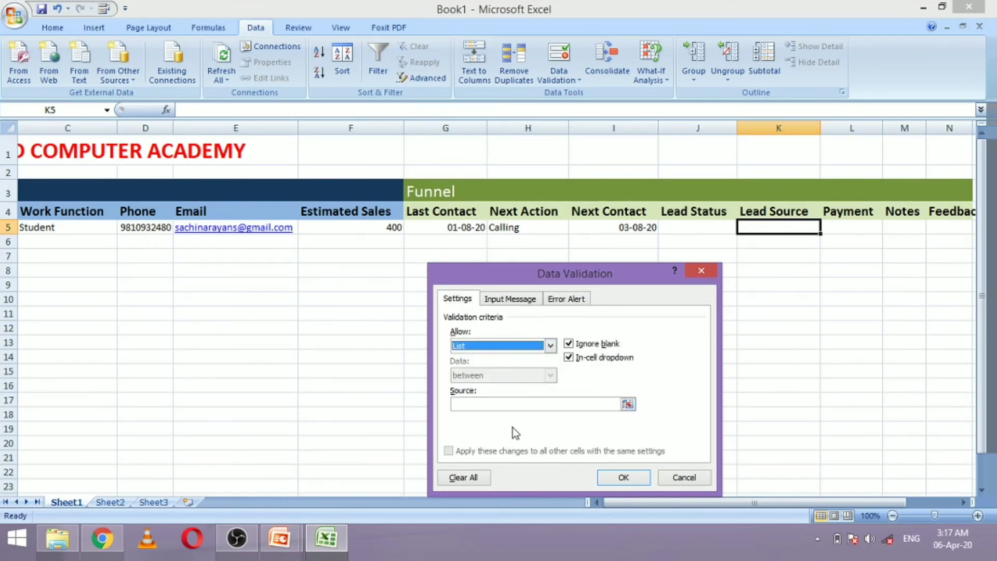
left_click(515, 408)
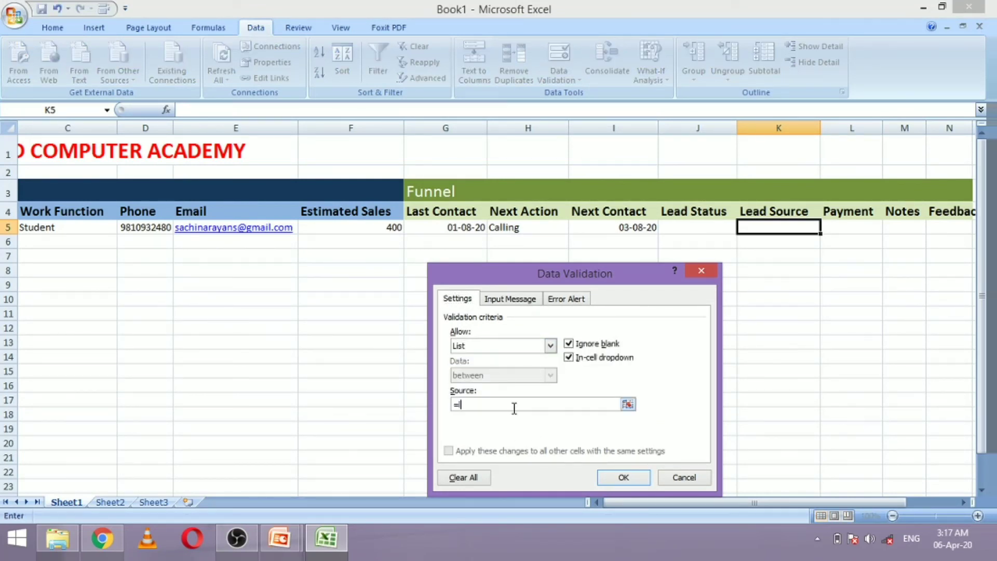
type("=leadsource")
key("Return")
Test the K5 lead source dropdown and copy it down to K22
left_click(826, 228)
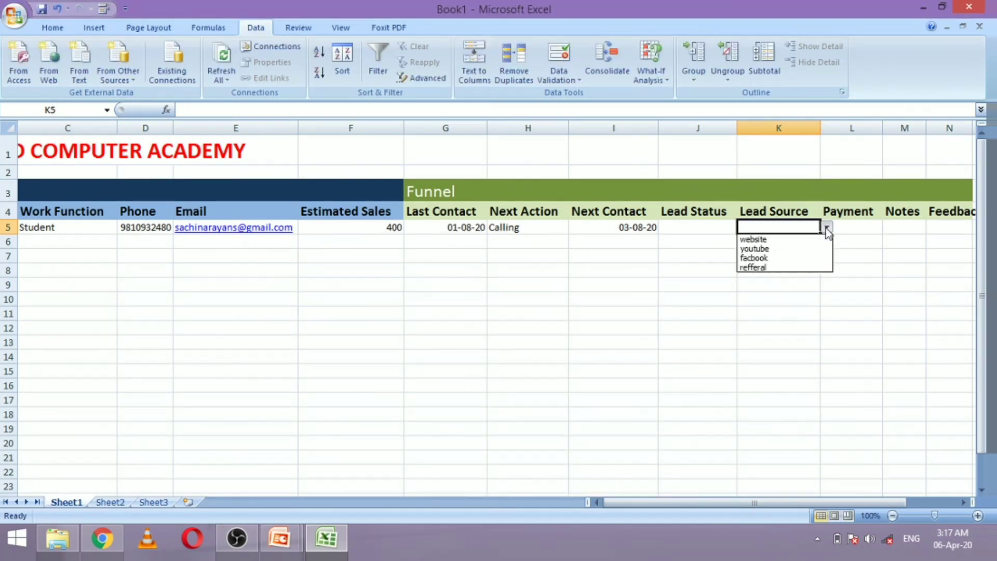
left_click(786, 302)
left_click_drag(820, 236, 821, 467)
left_click(862, 228)
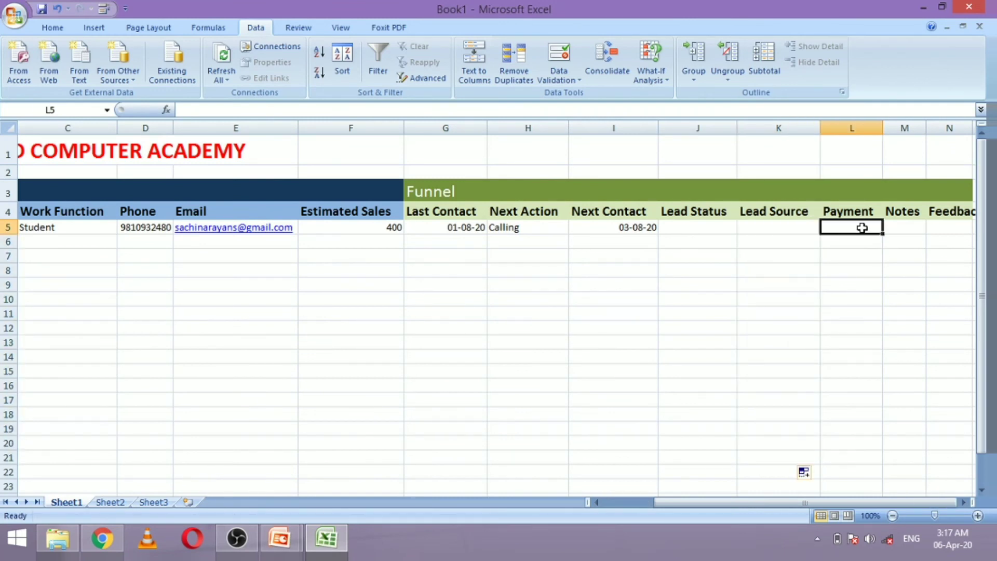
Apply Accounting ($) format to Payment column L and Estimated Sales column F
left_click(852, 128)
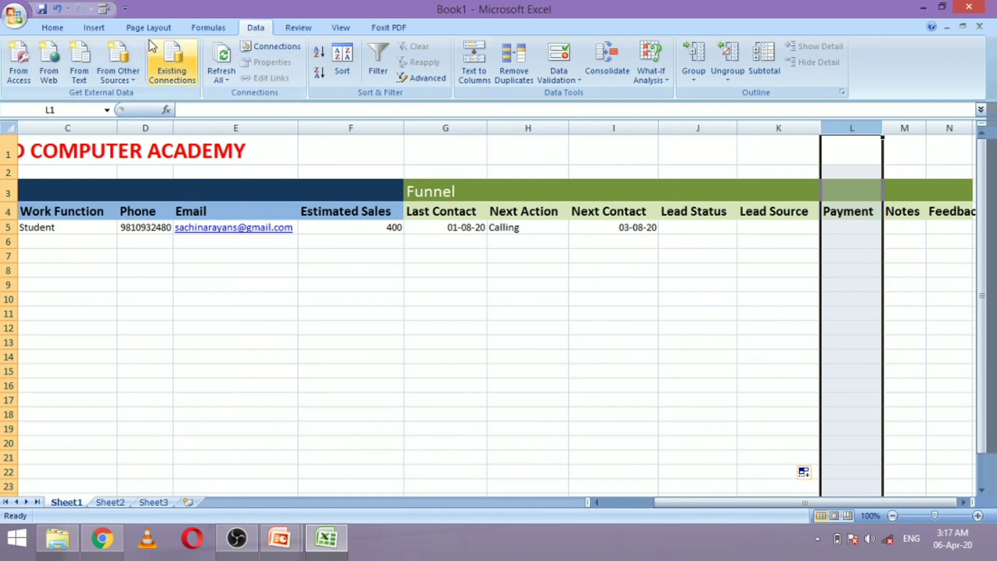
left_click(52, 28)
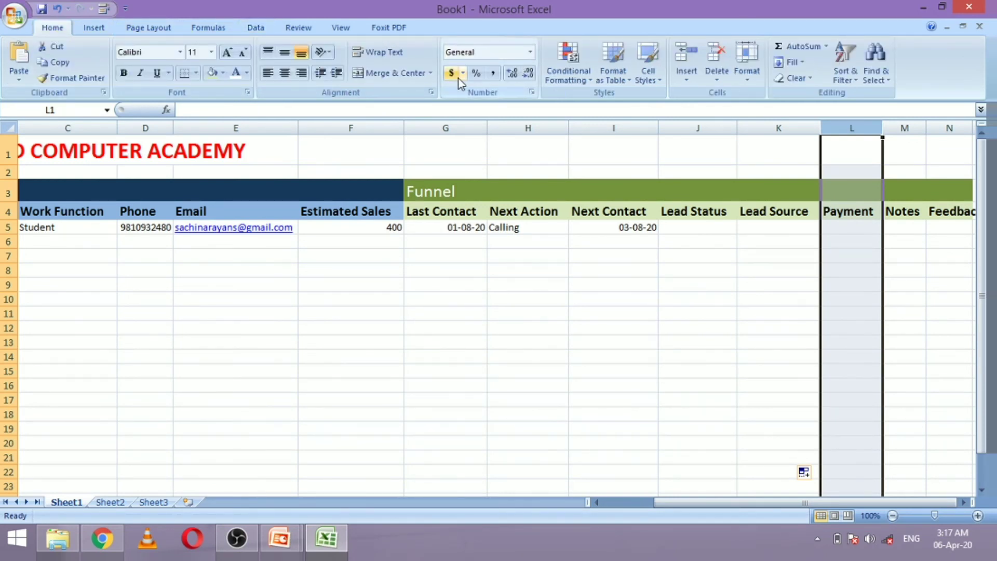
left_click(451, 73)
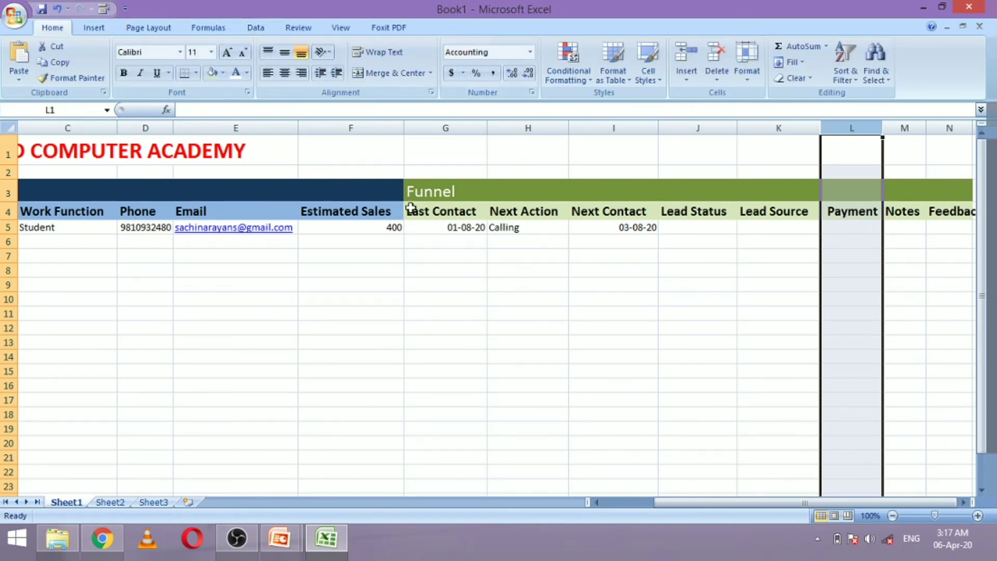
left_click(365, 128)
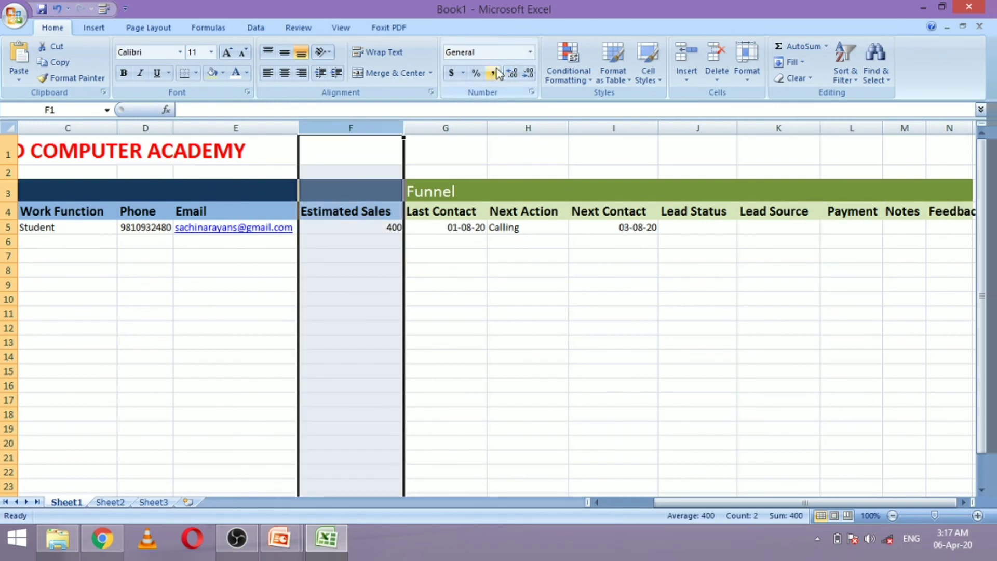
left_click(453, 73)
left_click(492, 293)
key("Up")
key("Up")
key("Up")
key("Up")
key("Up")
key("Right")
key("Right")
key("Right")
key("Right")
key("Right")
key("Right")
key("Right")
key("Right")
key("Right")
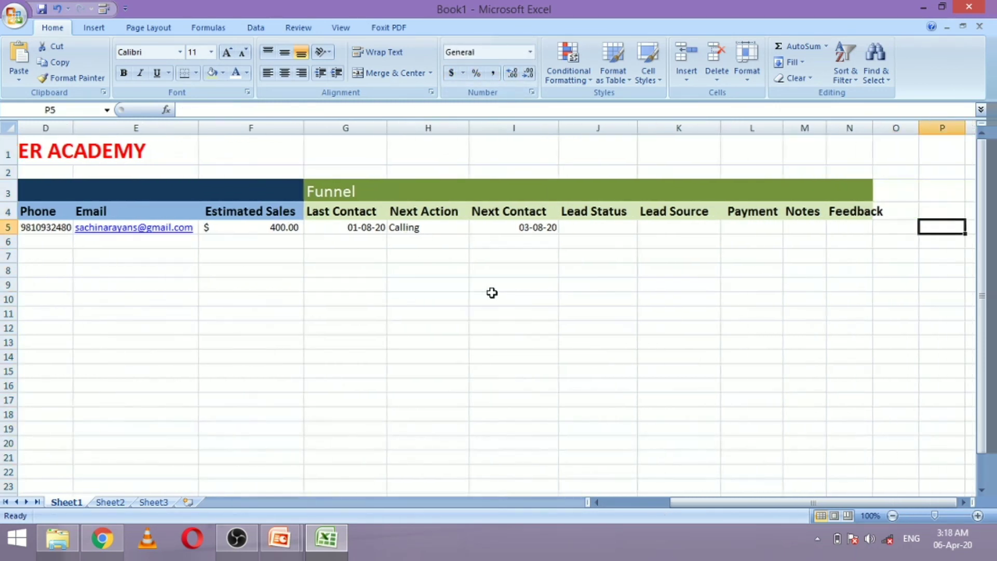
key("Left")
key("Left")
key("Left")
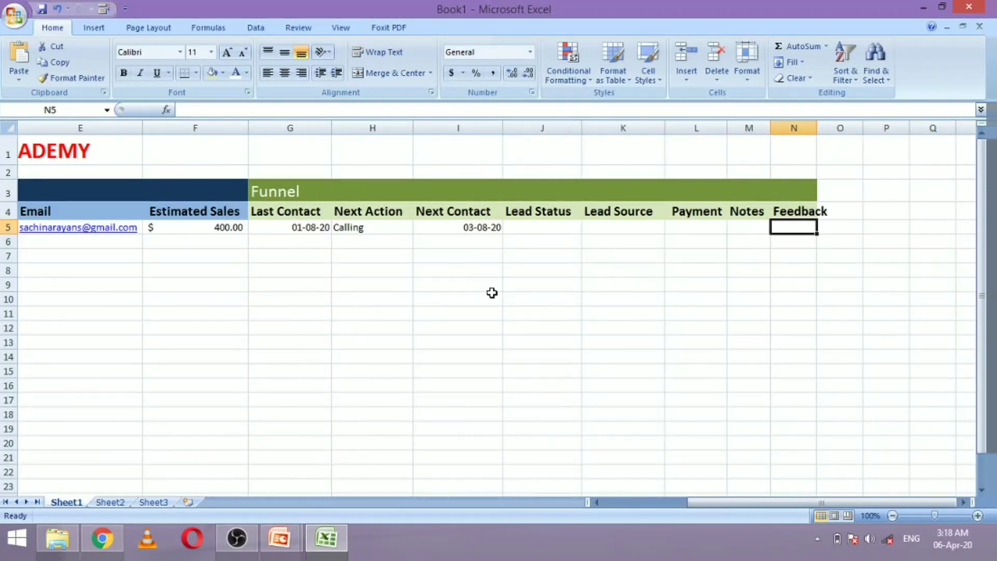
Widen the Notes column and zoom the sheet view in to 140%
left_click_drag(769, 128, 926, 128)
left_click(979, 516)
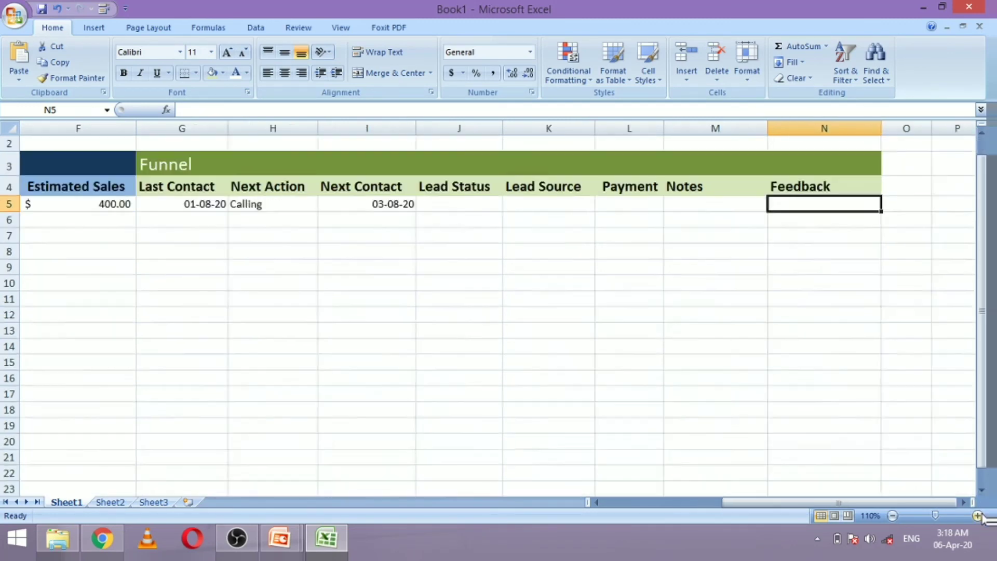
left_click(978, 516)
left_click(978, 516)
left_click(978, 516)
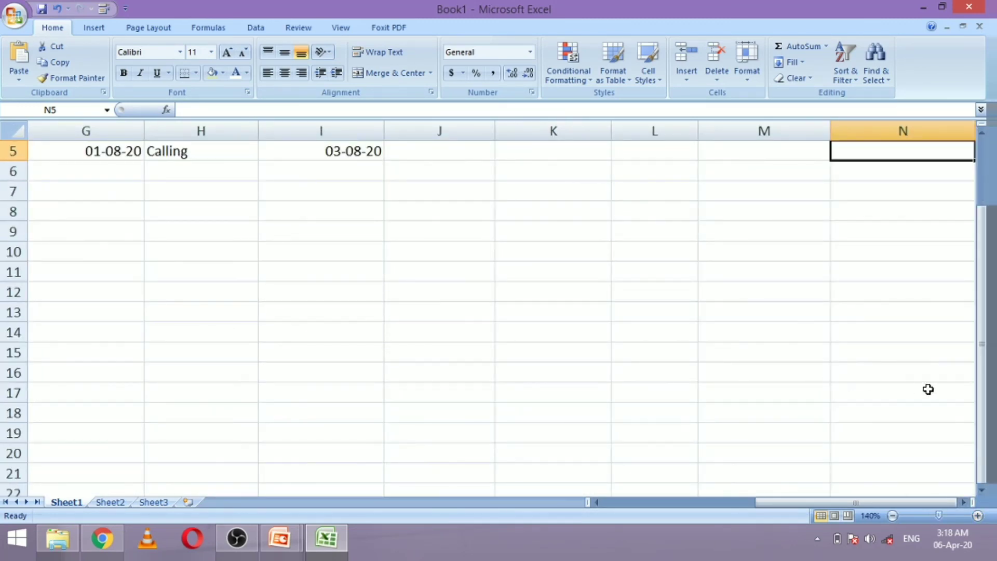
scroll(906, 389, "up", 2)
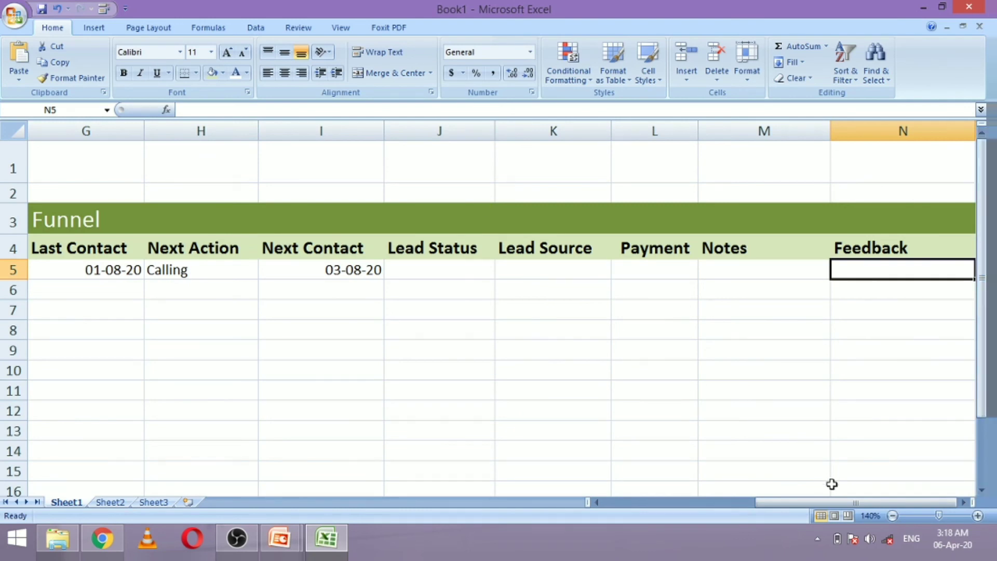
left_click_drag(834, 502, 654, 507)
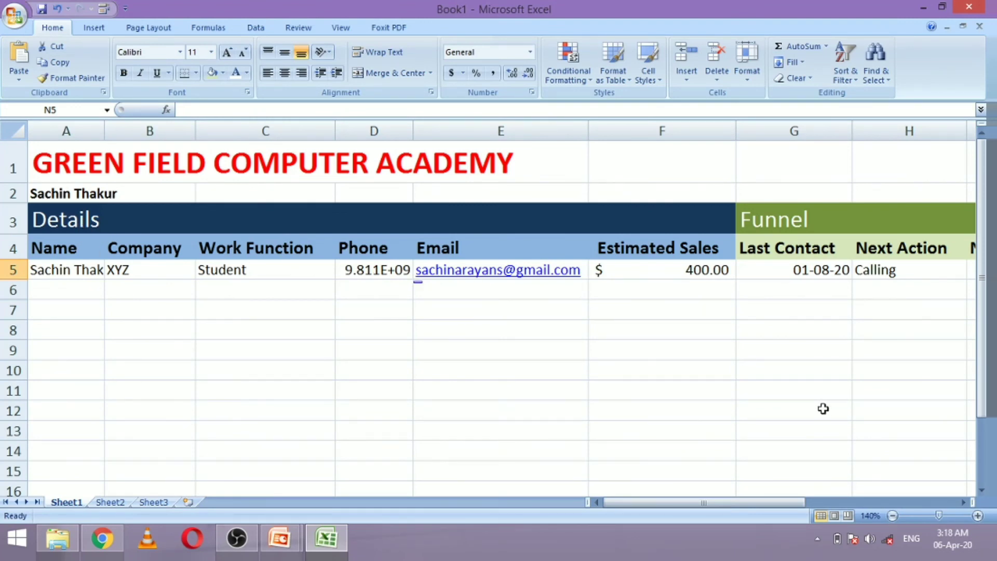
left_click_drag(730, 502, 758, 503)
left_click(515, 372)
left_click(500, 329)
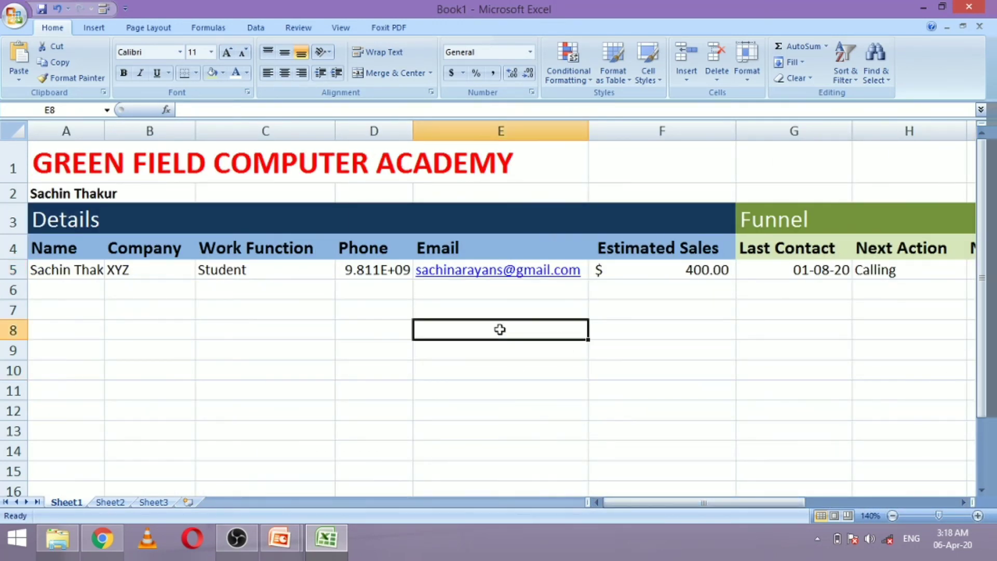
Widen Phone column D so D5 shows the full number instead of 9.811E+09
left_click(650, 333)
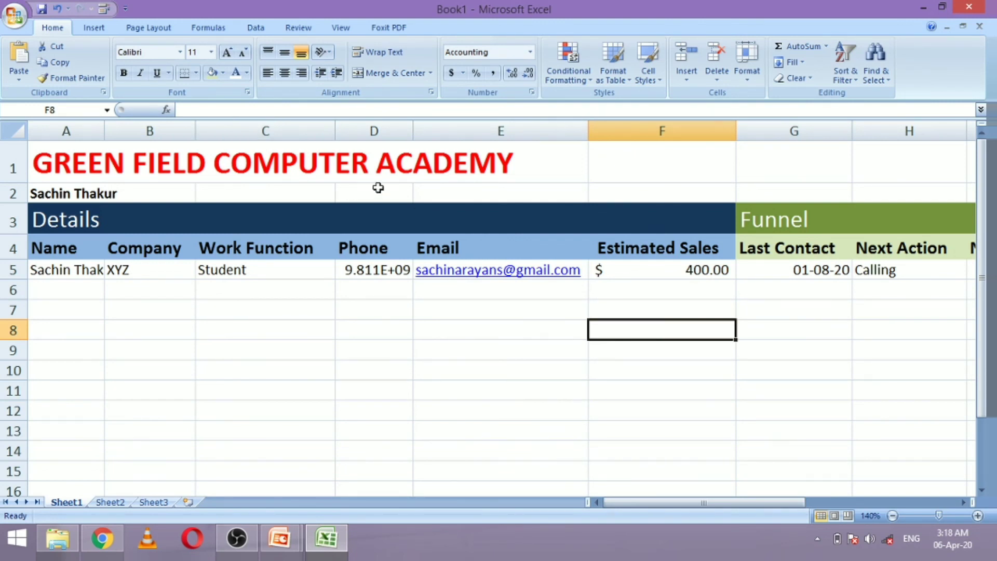
left_click_drag(413, 131, 461, 131)
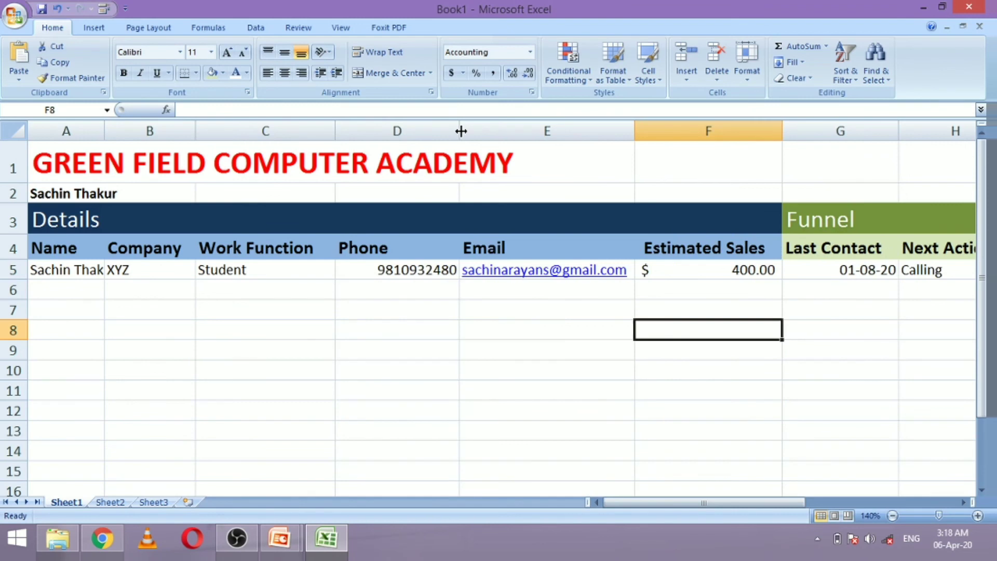
left_click(376, 291)
left_click(155, 292)
key("Left")
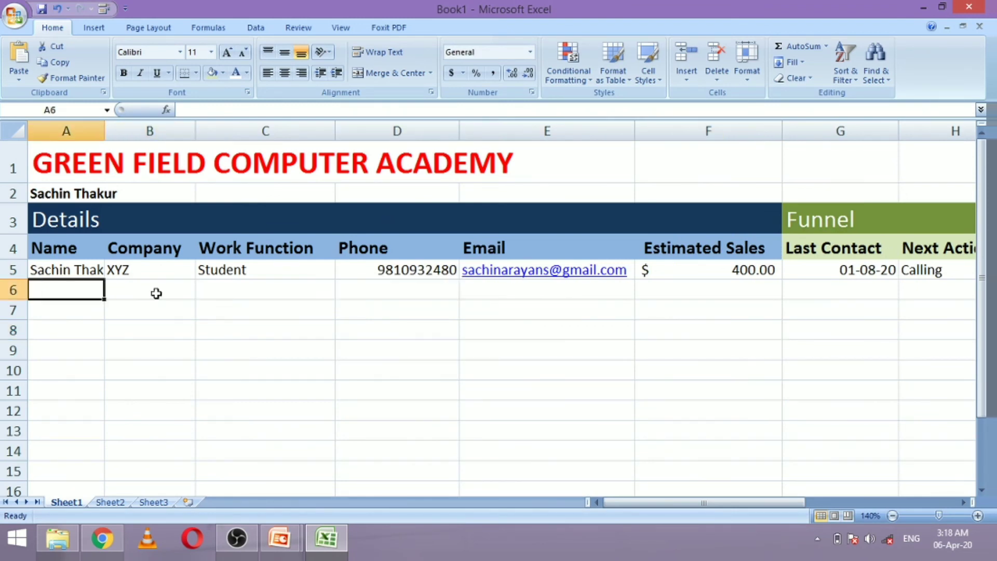